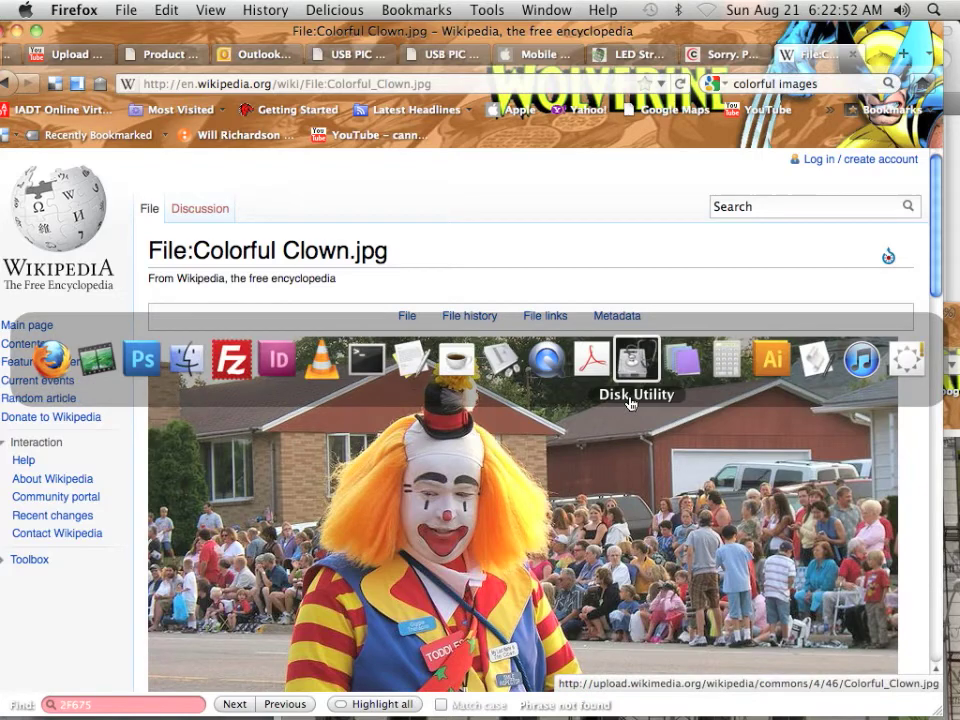
Switch to Photoshop and duplicate the clown photo layer, Layer 2, twice
left_click(148, 372)
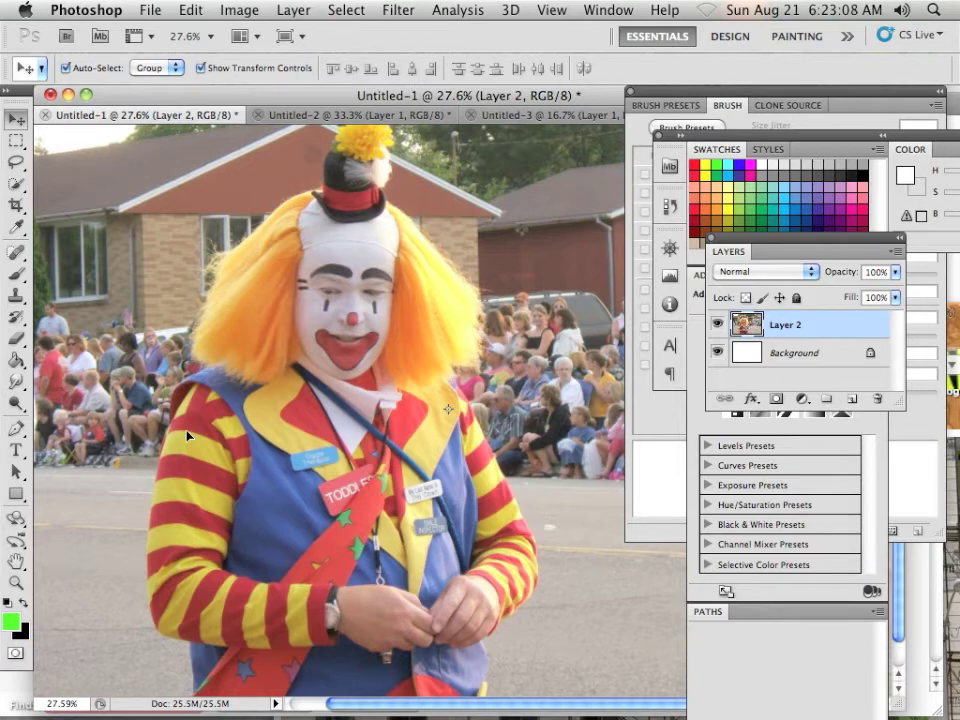
left_click_drag(797, 336, 851, 399)
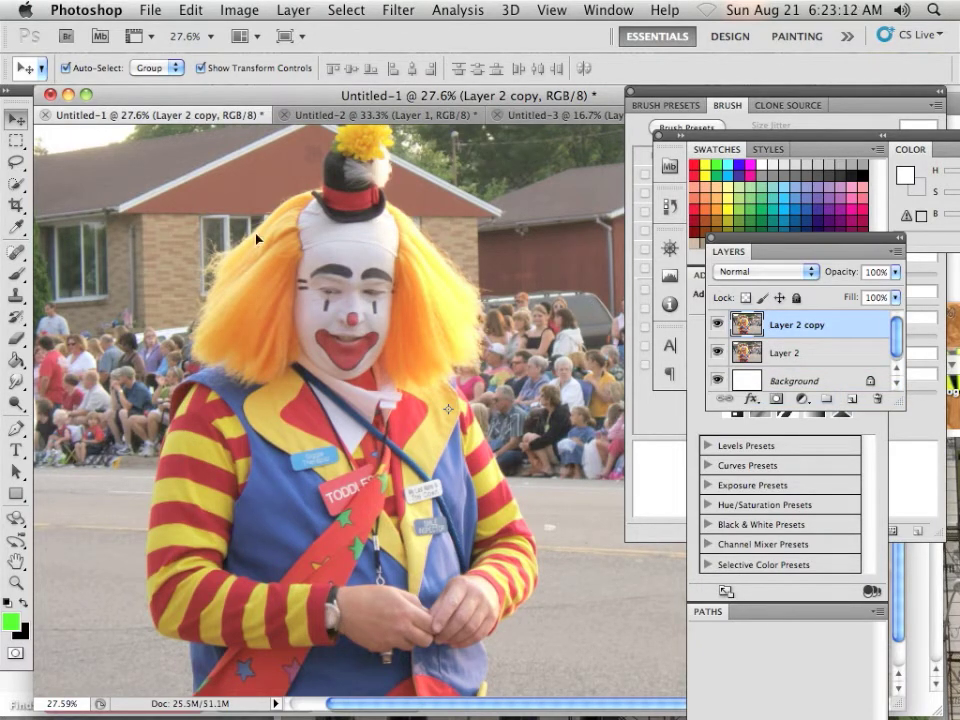
left_click_drag(812, 336, 853, 398)
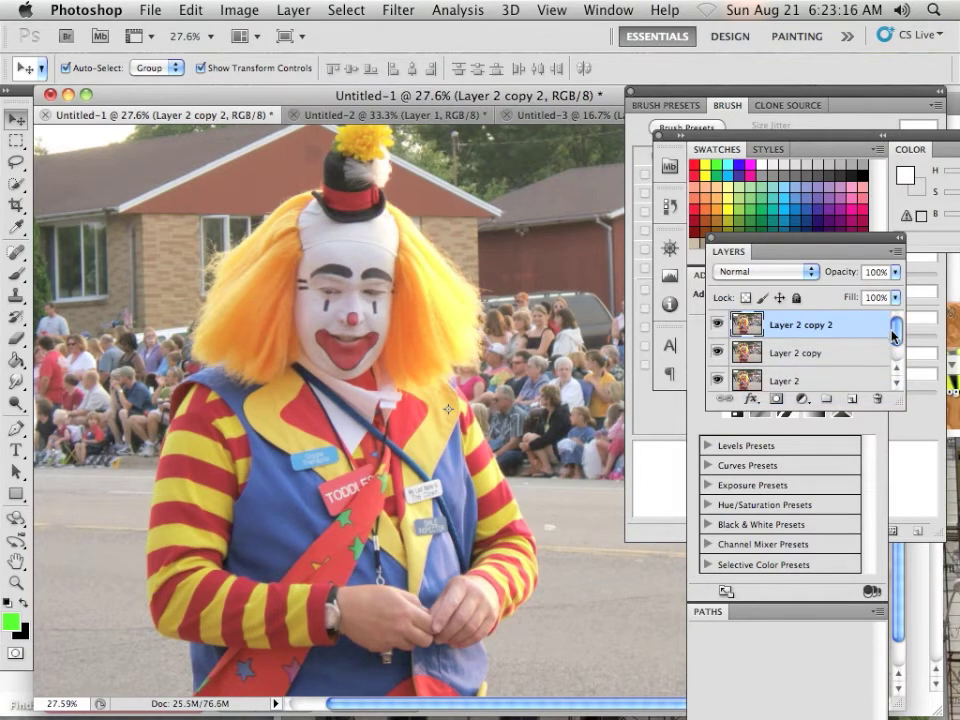
Hide the two duplicate layers, then select Layer 2 copy and make it visible again
left_click_drag(717, 324, 721, 350)
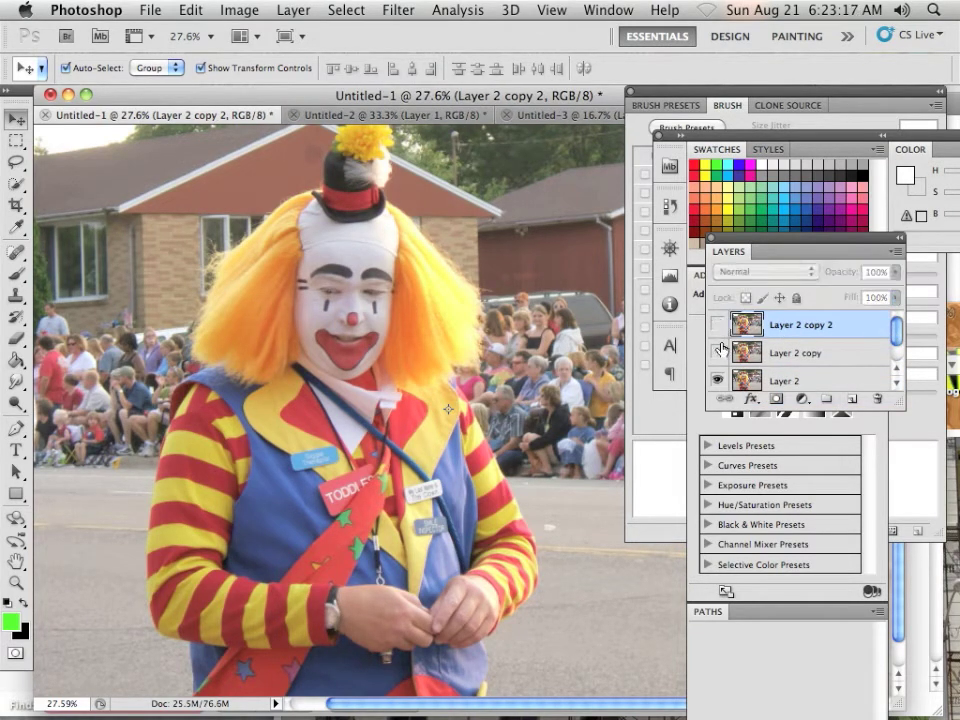
left_click(783, 352)
left_click(717, 352)
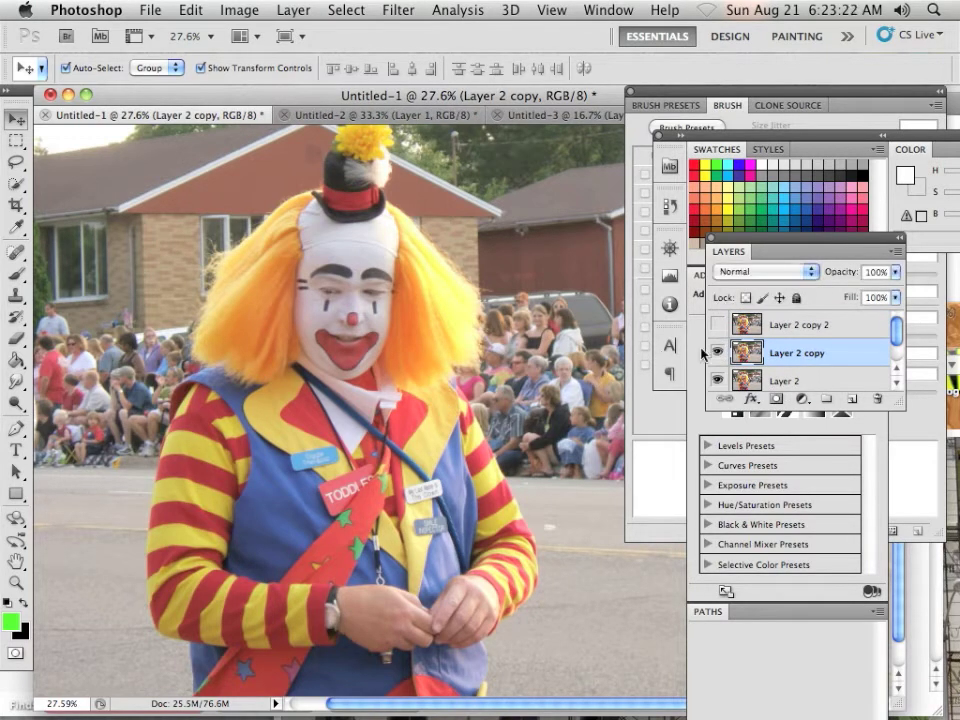
Try converting the document to Grayscale mode with its layers kept separate, and undo the conversion
left_click(247, 10)
mouse_move(258, 33)
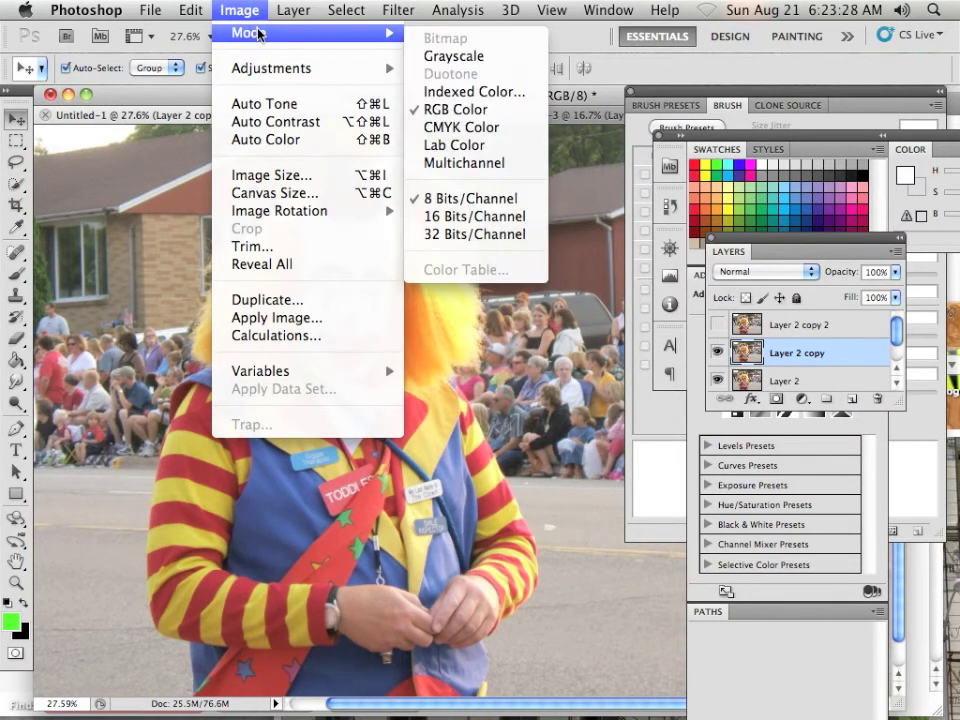
left_click(456, 57)
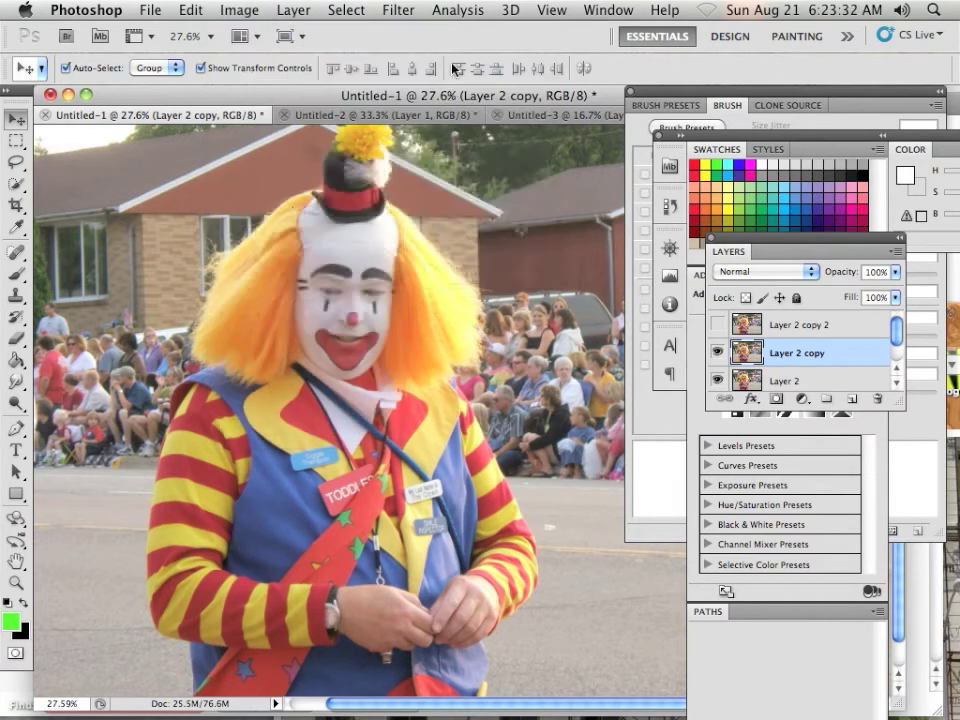
left_click(441, 277)
left_click(596, 320)
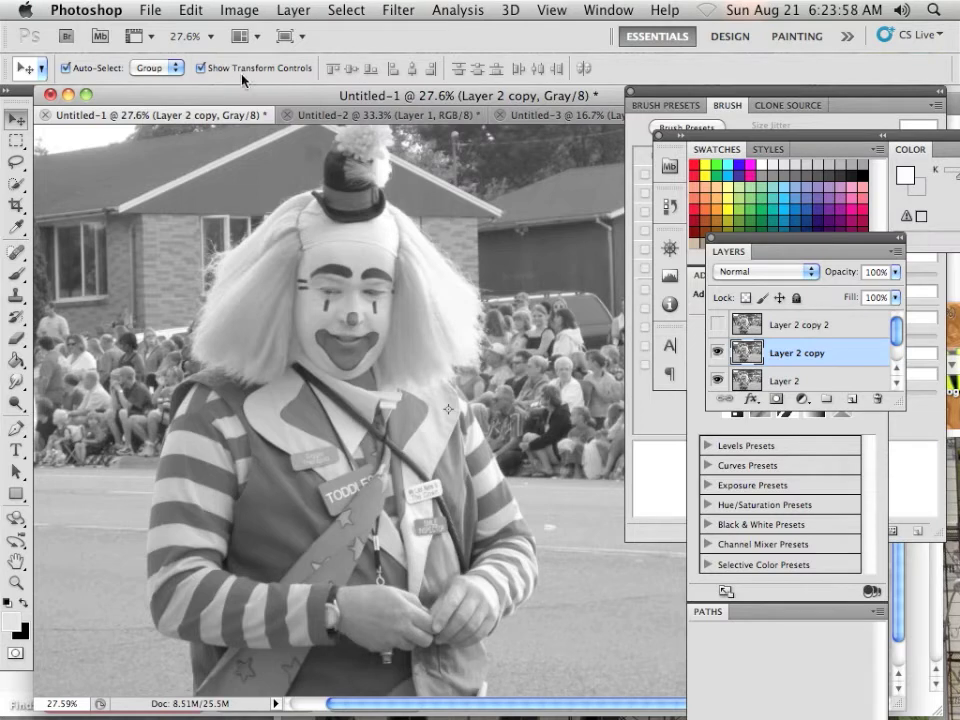
left_click(190, 10)
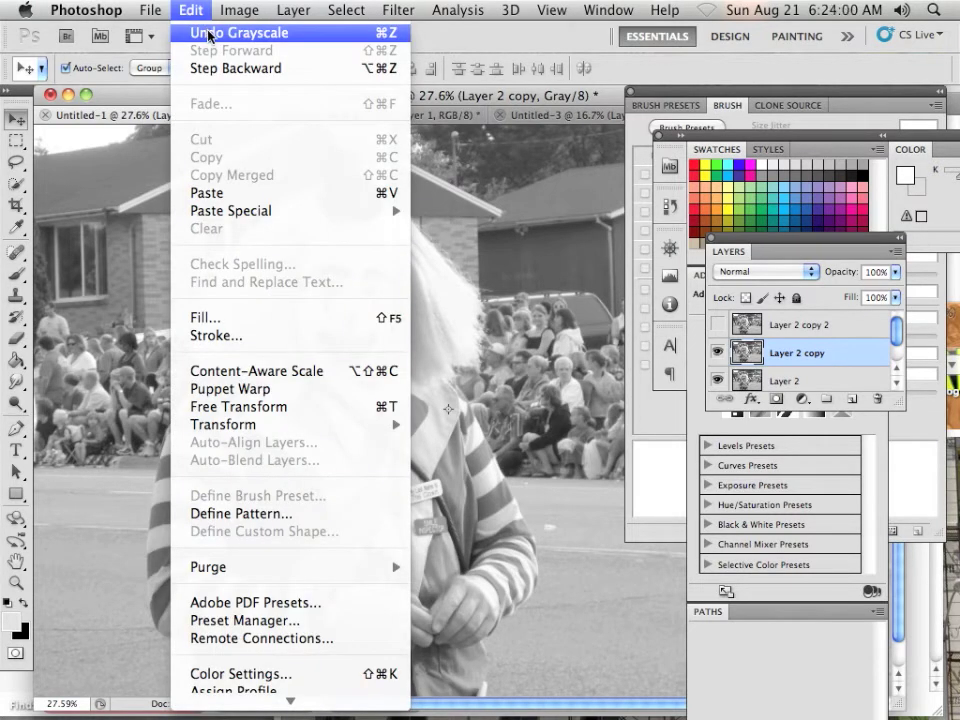
left_click(209, 33)
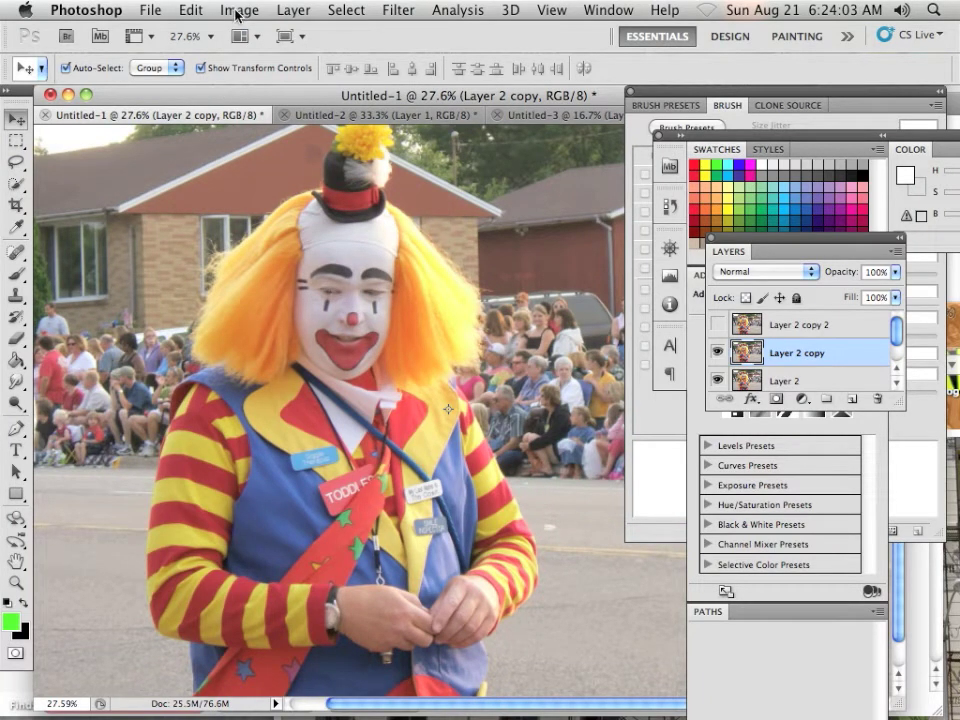
Try removing the color from Layer 2 copy with a Hue/Saturation adjustment at Saturation -100
left_click(240, 11)
mouse_move(253, 32)
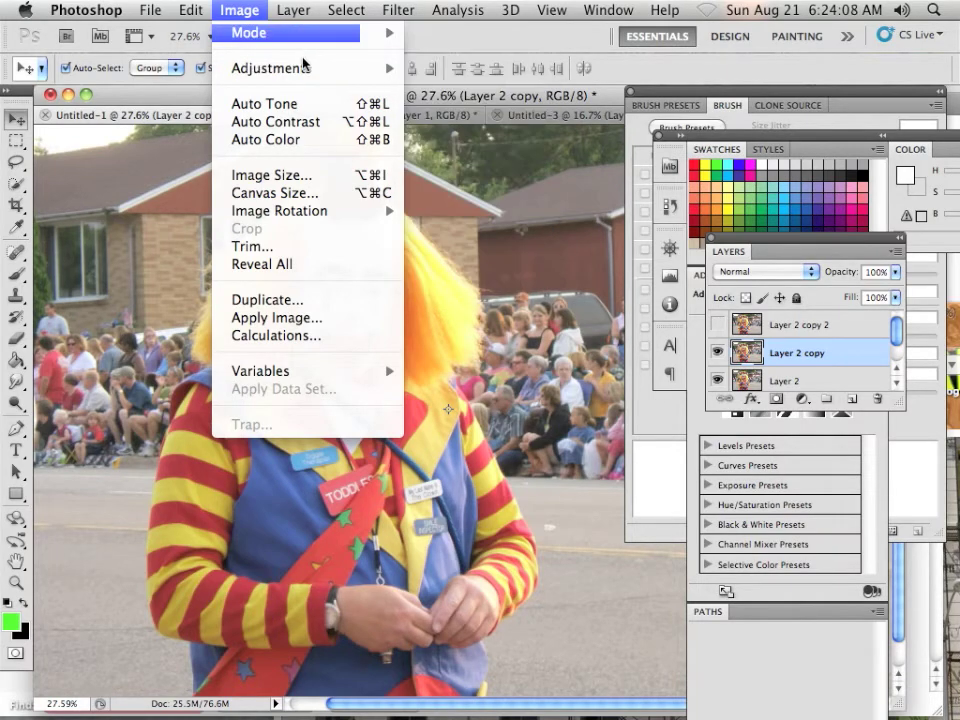
mouse_move(304, 66)
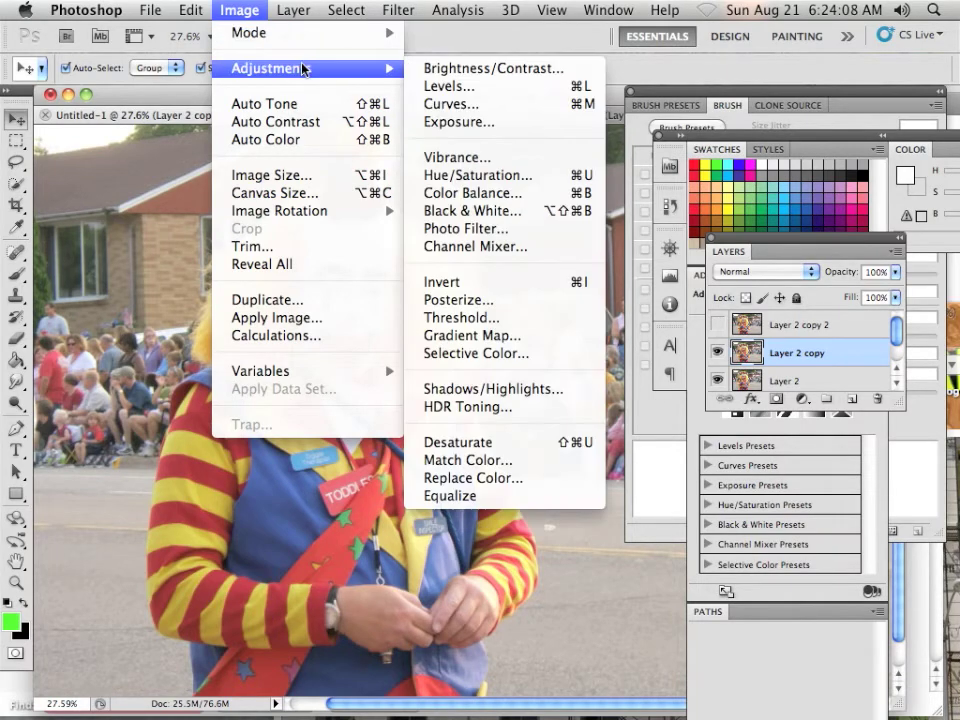
left_click(481, 178)
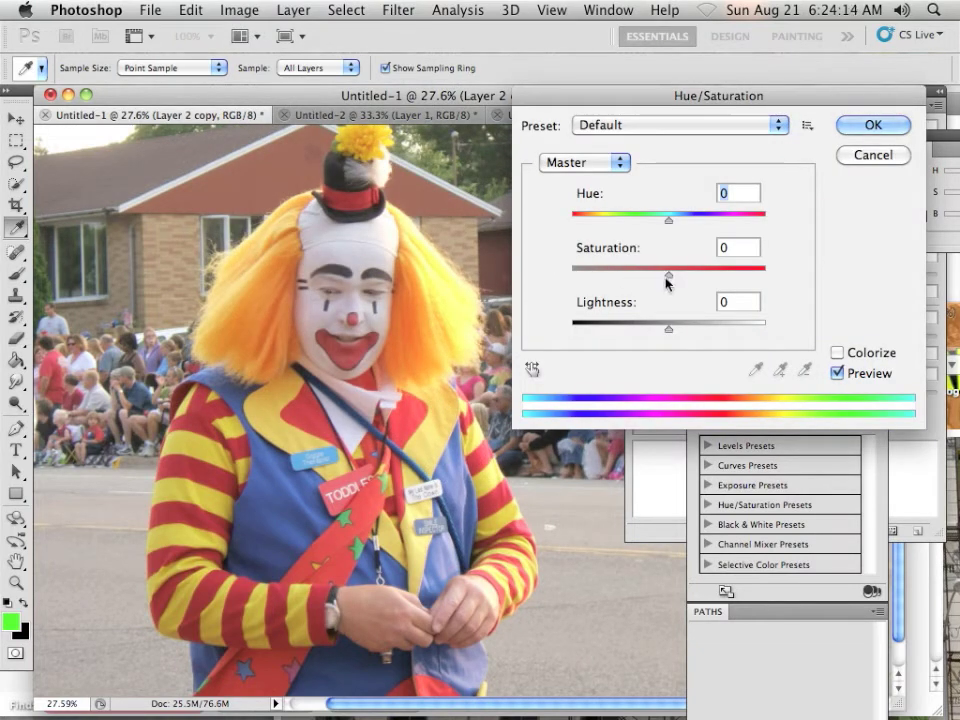
left_click_drag(669, 272, 604, 280)
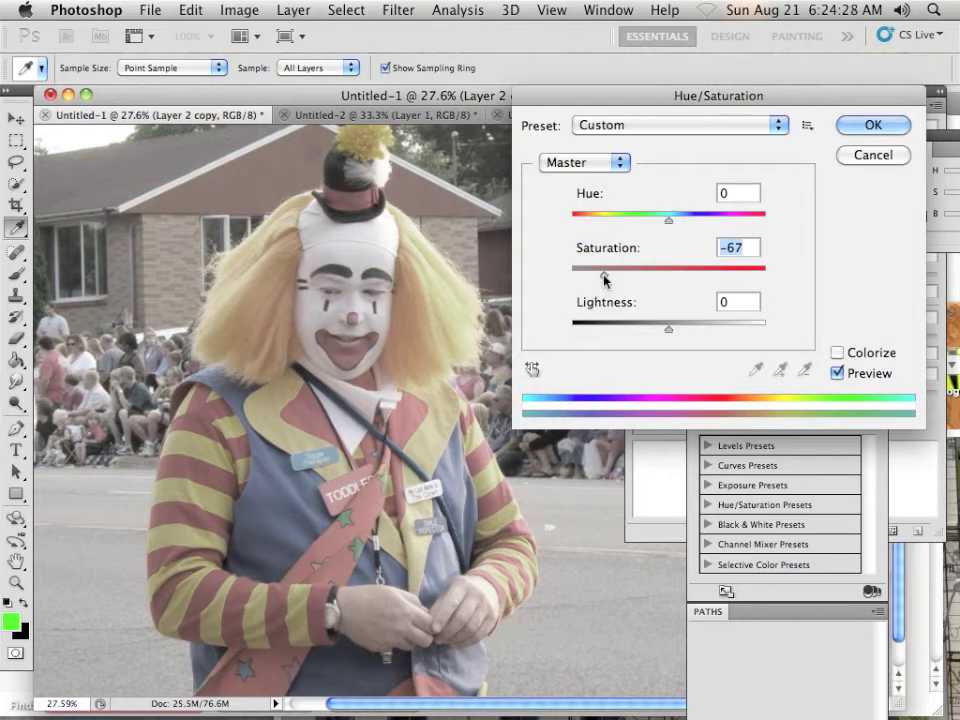
left_click_drag(604, 281, 560, 289)
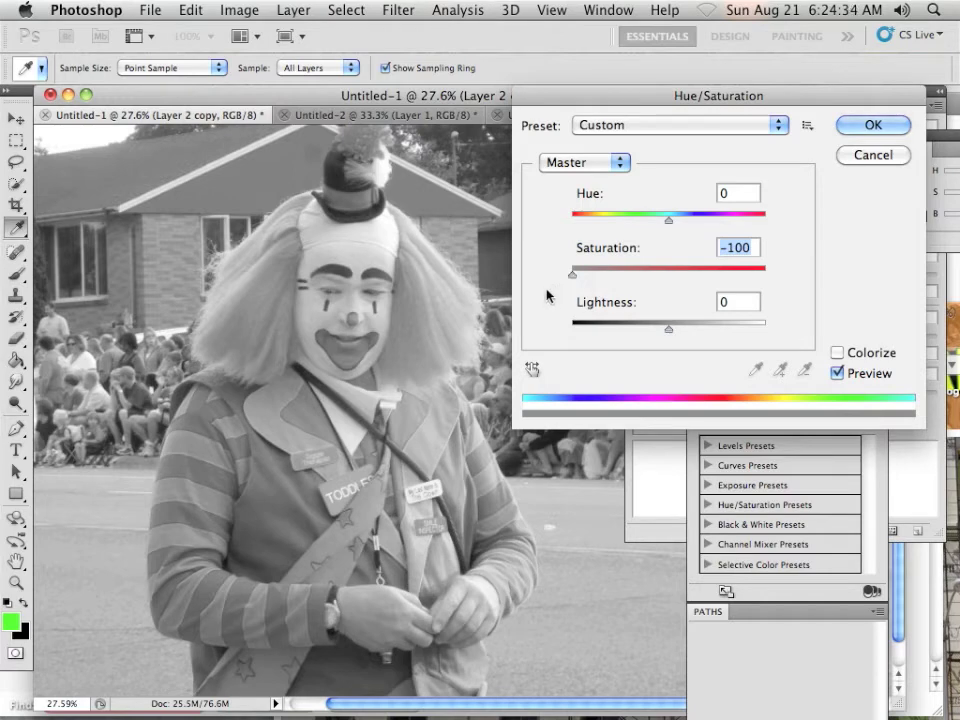
left_click(853, 155)
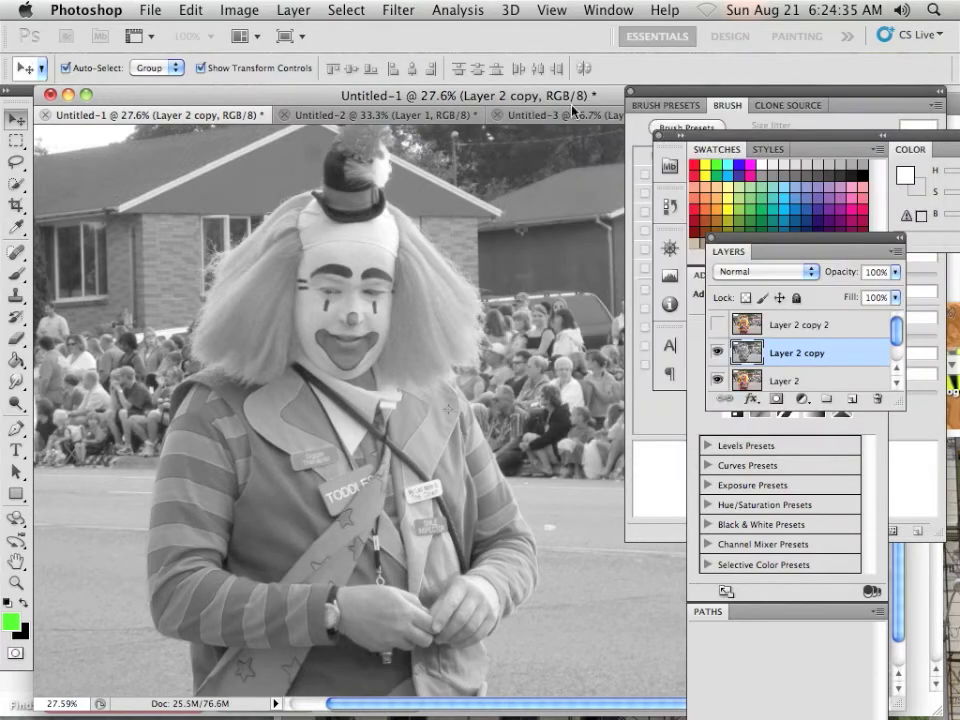
Desaturate Layer 2 copy by applying Hue/Saturation with Saturation set to -100
left_click(254, 12)
mouse_move(272, 34)
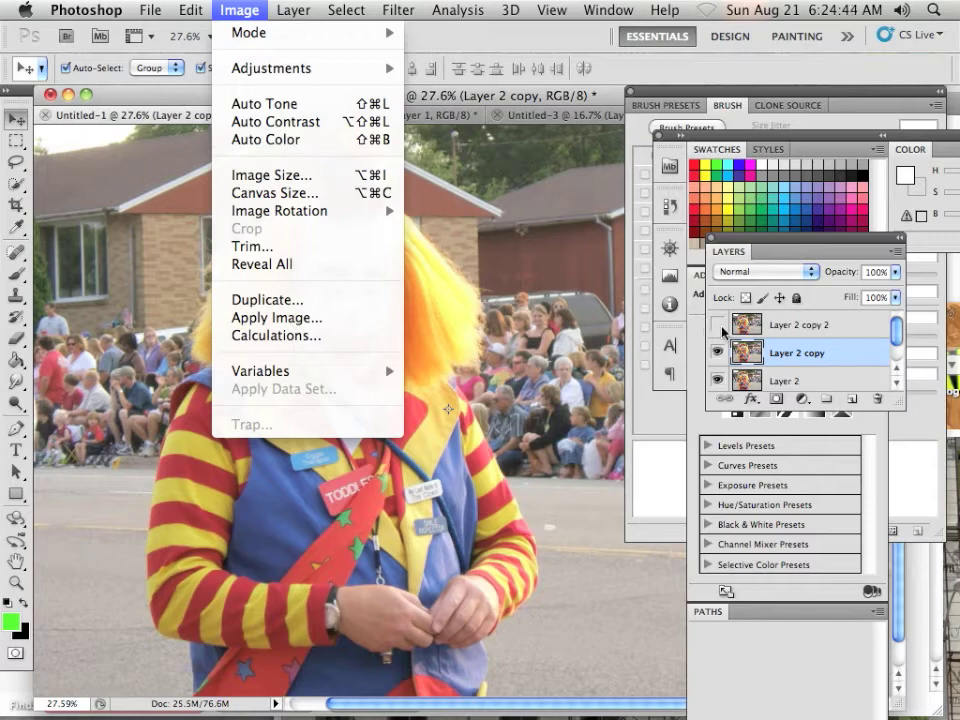
mouse_move(371, 70)
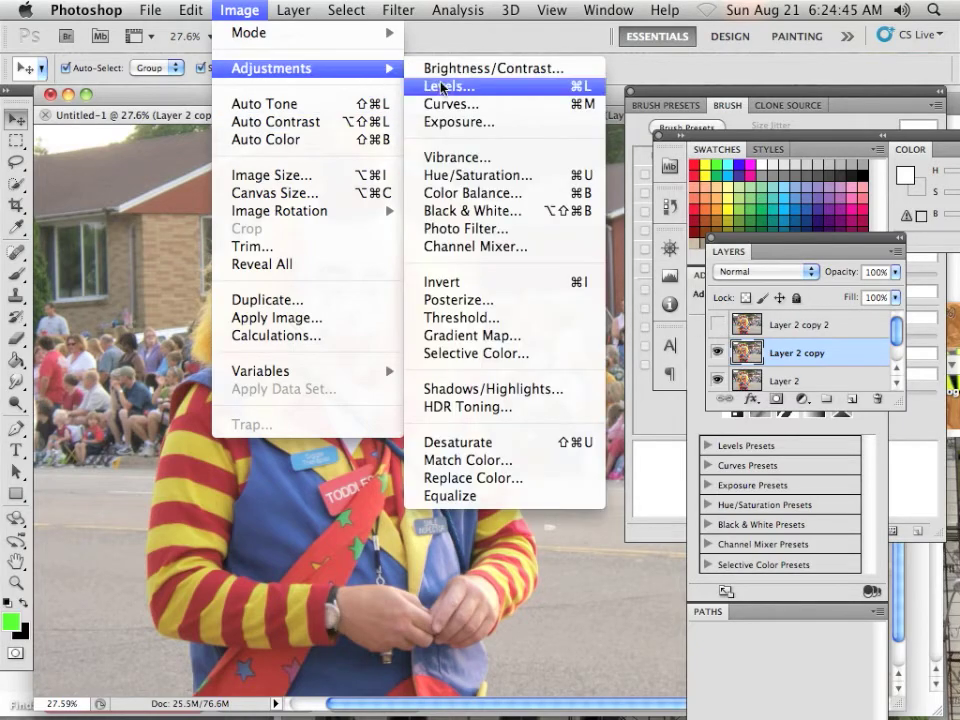
left_click(479, 182)
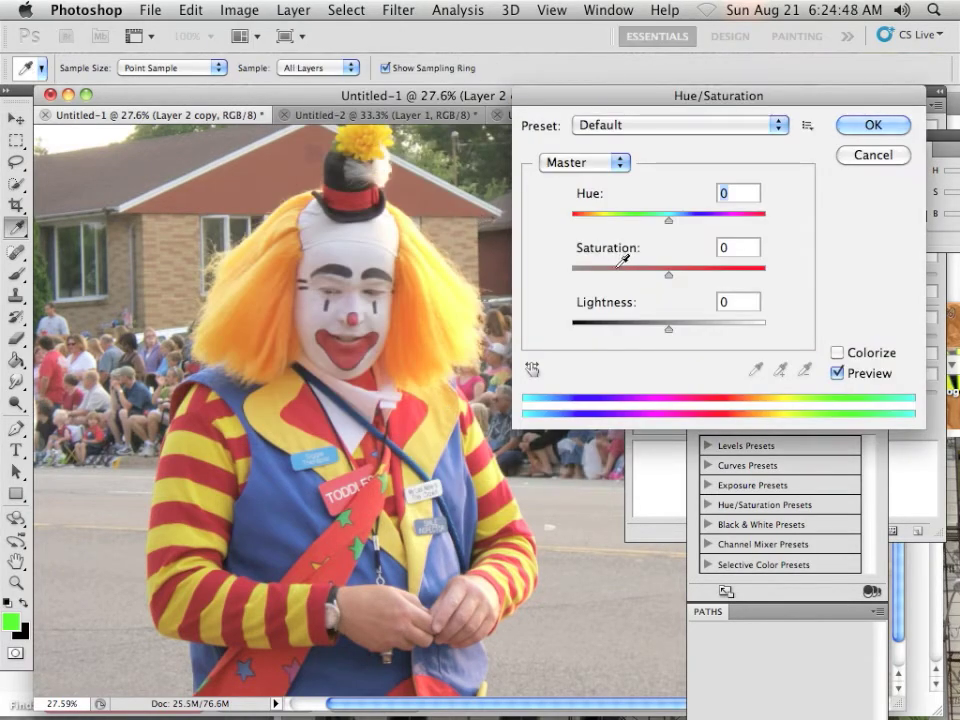
left_click_drag(668, 274, 563, 280)
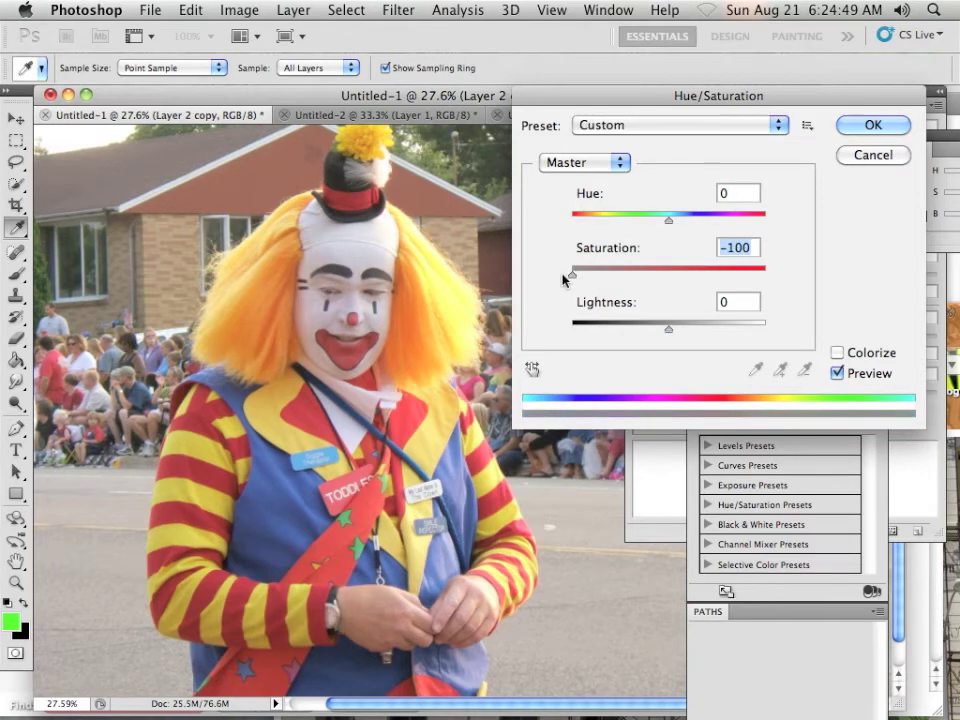
left_click(861, 124)
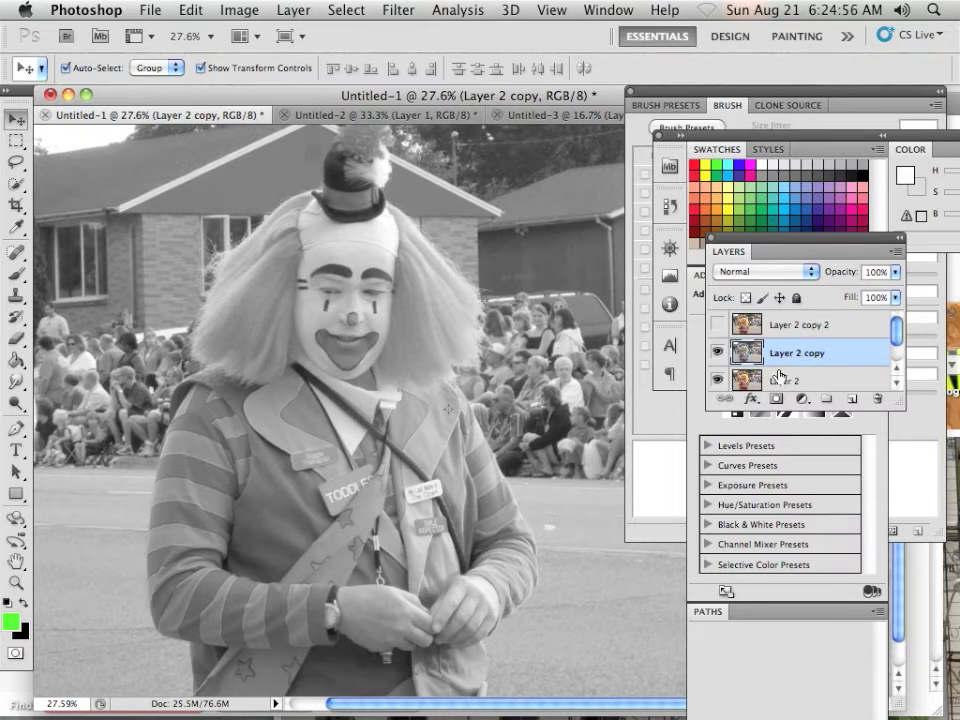
Show and select Layer 2 copy 2 and start a Black & White adjustment with Reds 92%, Yellows 75%, Greens 55% and Blues 81%
left_click(717, 325)
left_click(594, 332)
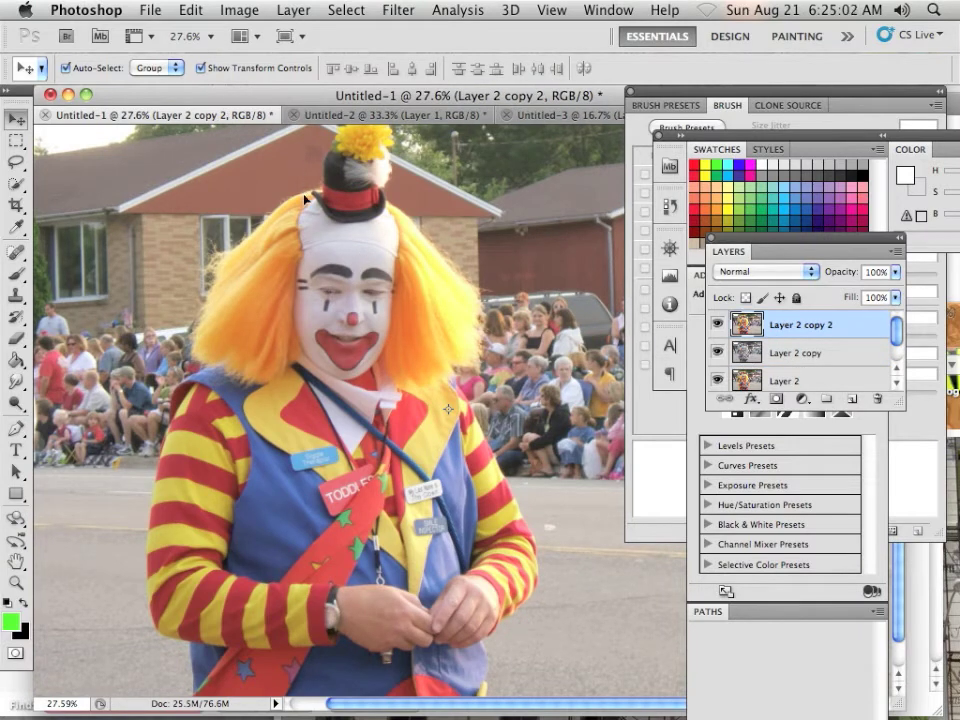
left_click(240, 10)
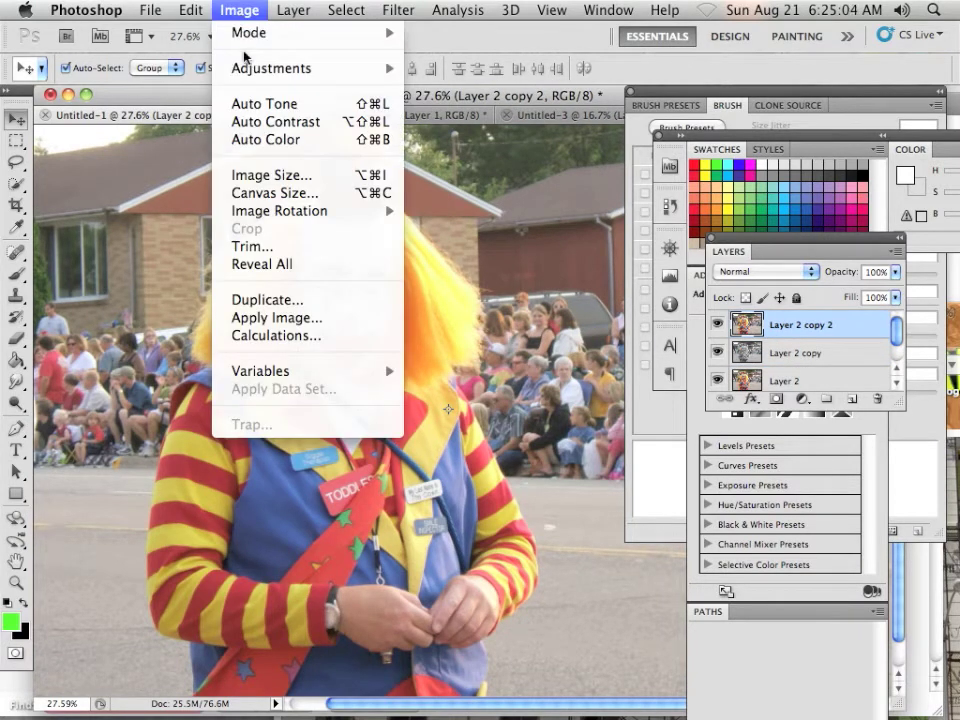
mouse_move(253, 68)
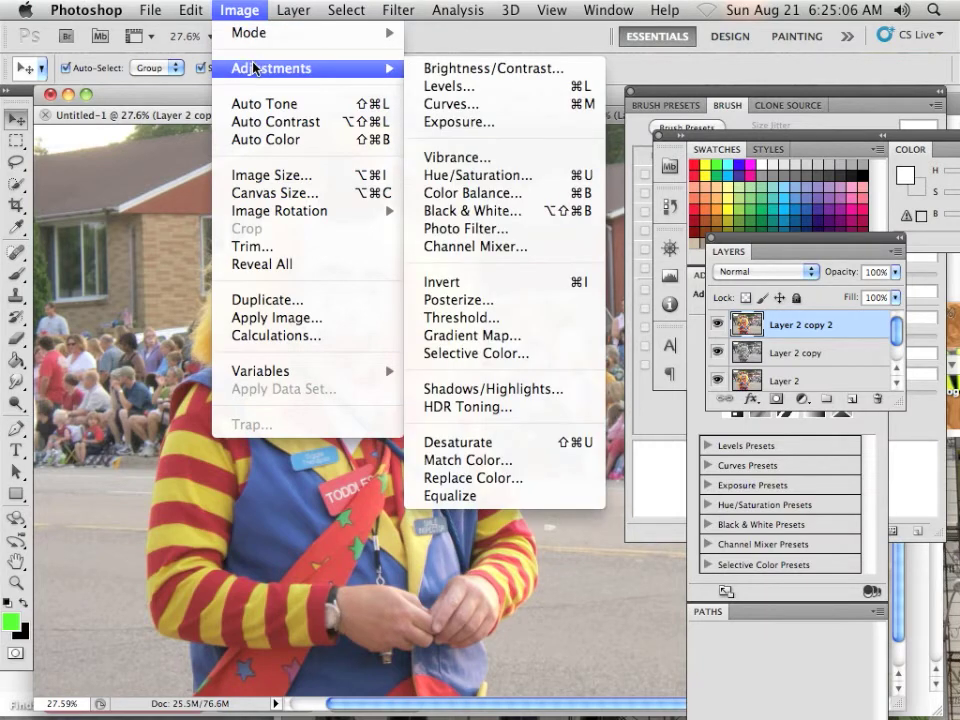
left_click(490, 214)
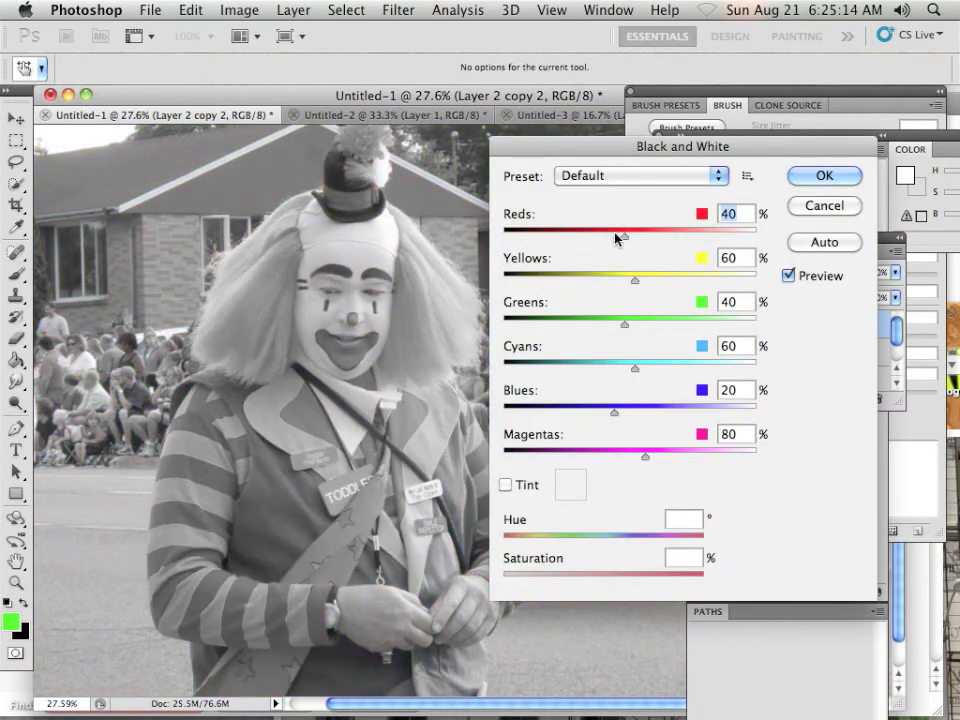
left_click_drag(626, 240, 643, 285)
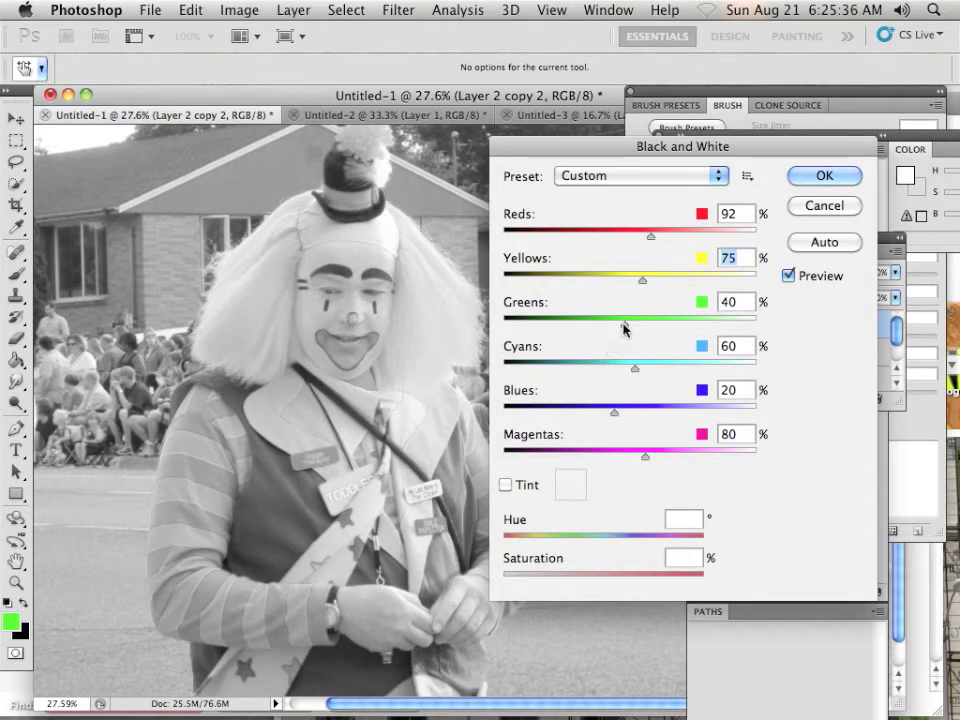
left_click_drag(627, 326, 631, 327)
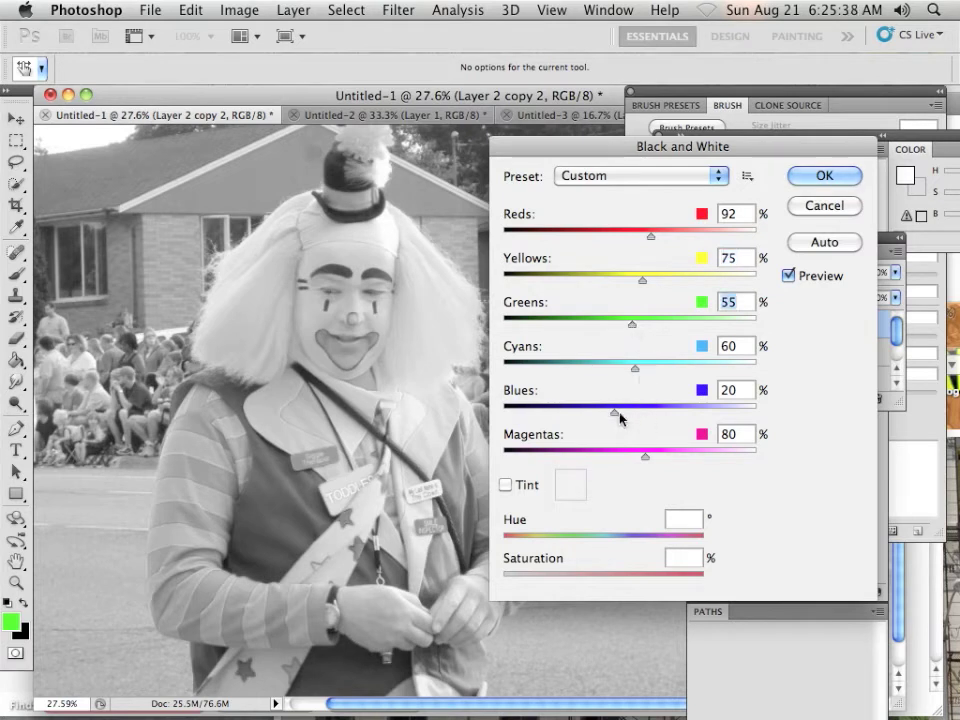
left_click_drag(616, 413, 645, 418)
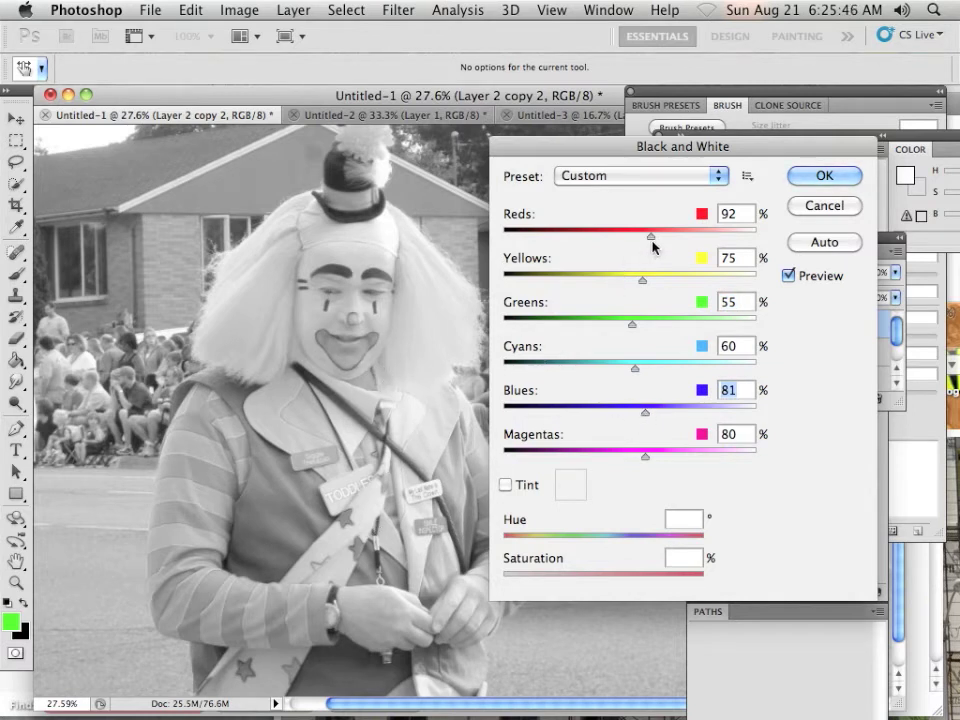
Apply the Black & White adjustment with Yellows 84%, Greens 79%, Cyans 88%, Blues 105% and Magentas 105%, and compare it with the layer below
left_click_drag(643, 279, 677, 287)
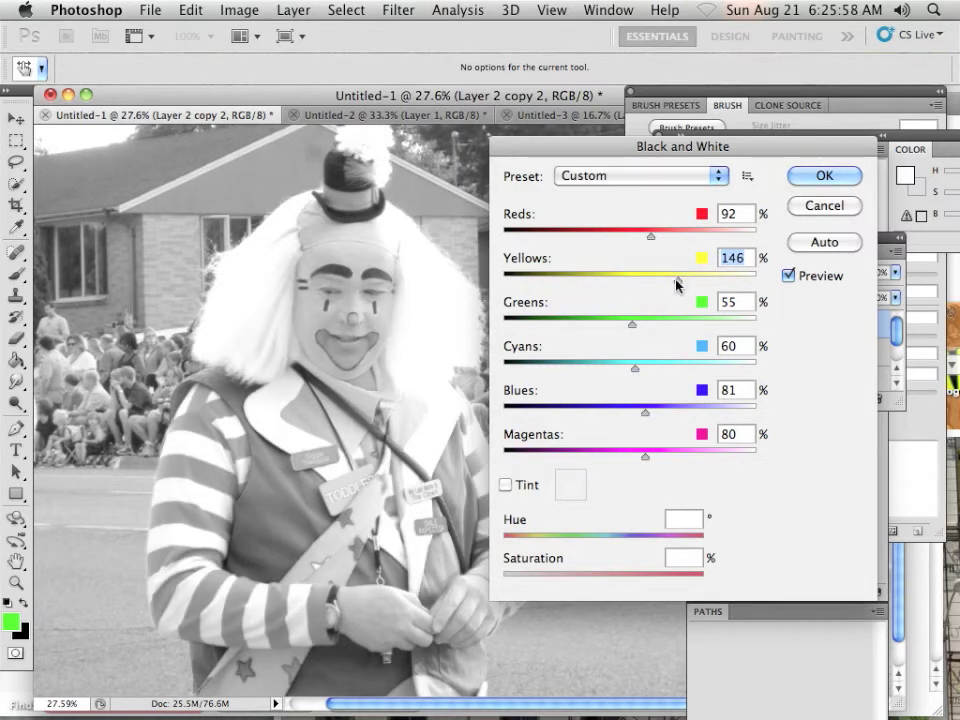
left_click_drag(677, 282, 646, 286)
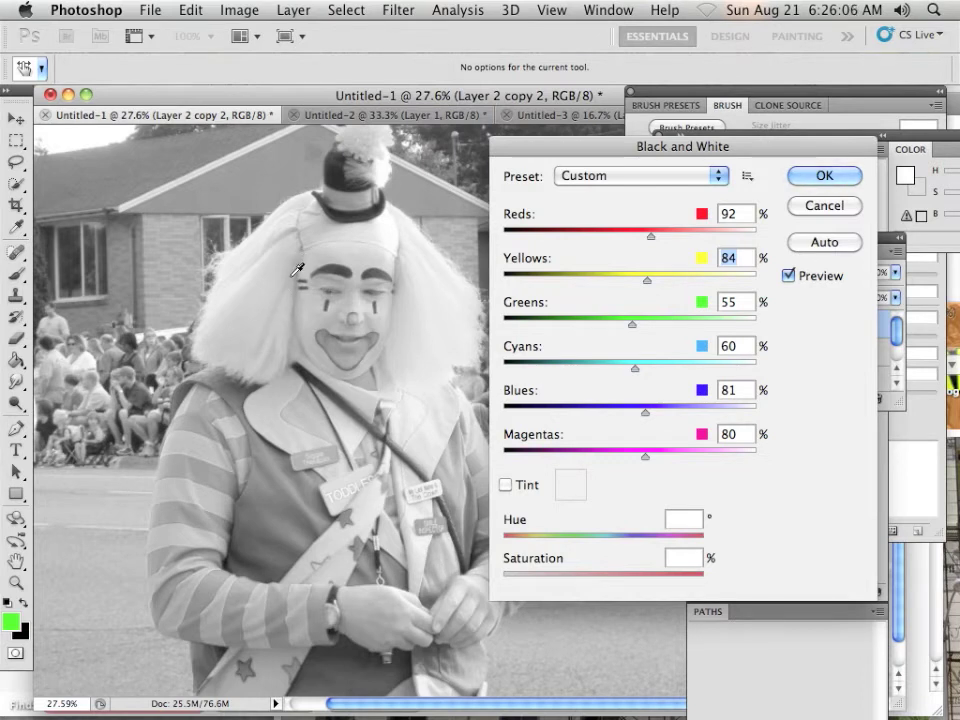
left_click_drag(647, 456, 658, 459)
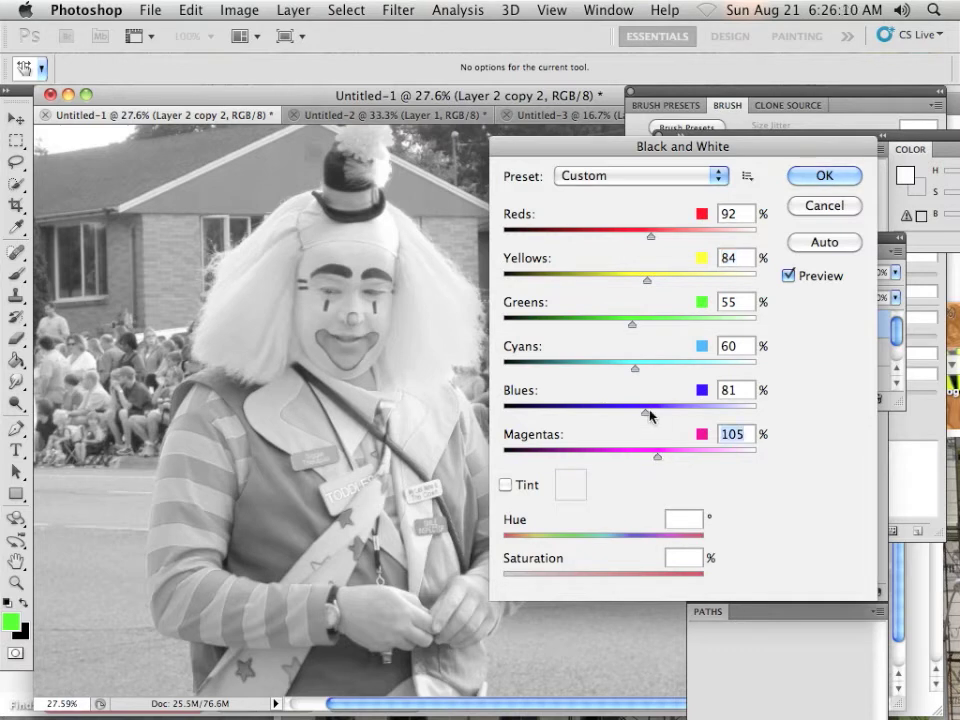
left_click_drag(636, 369, 642, 372)
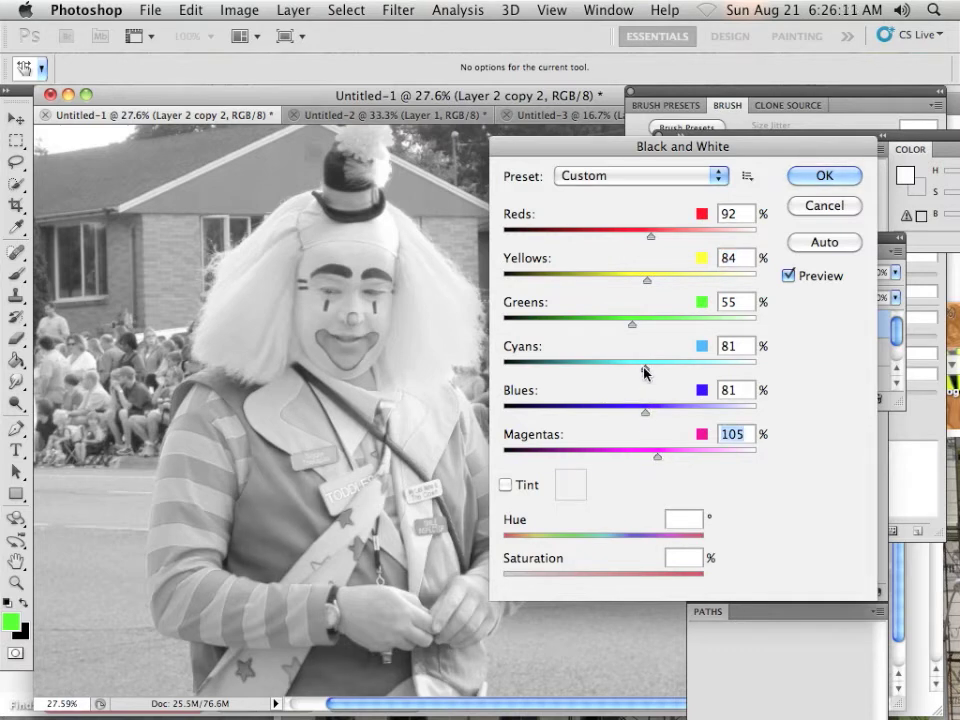
left_click_drag(645, 372, 656, 418)
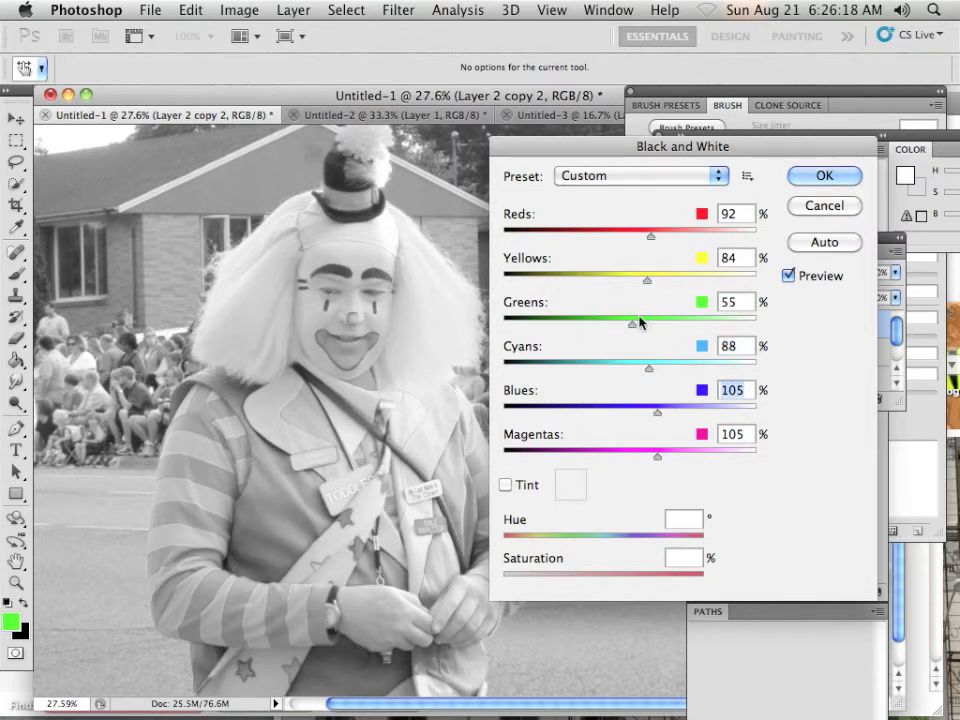
left_click_drag(636, 326, 643, 334)
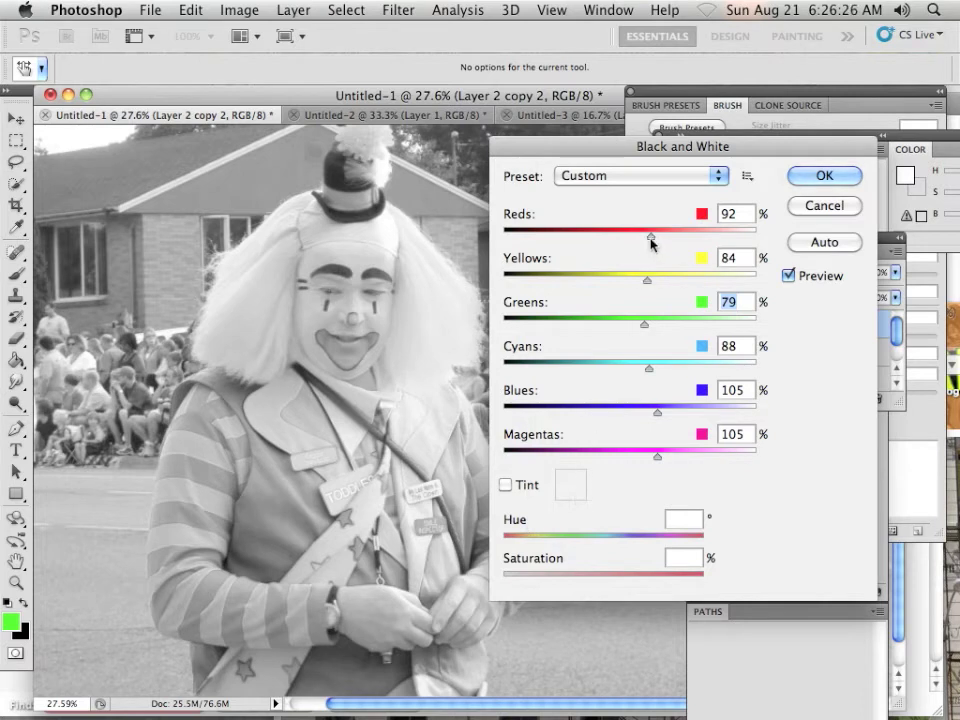
left_click_drag(651, 237, 647, 281)
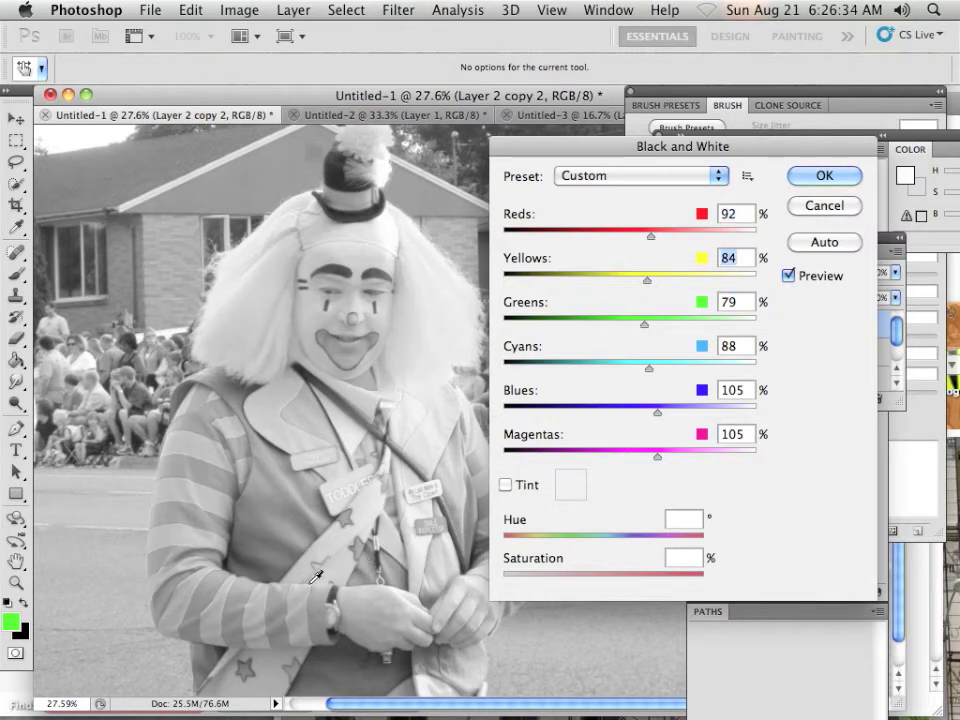
left_click(816, 177)
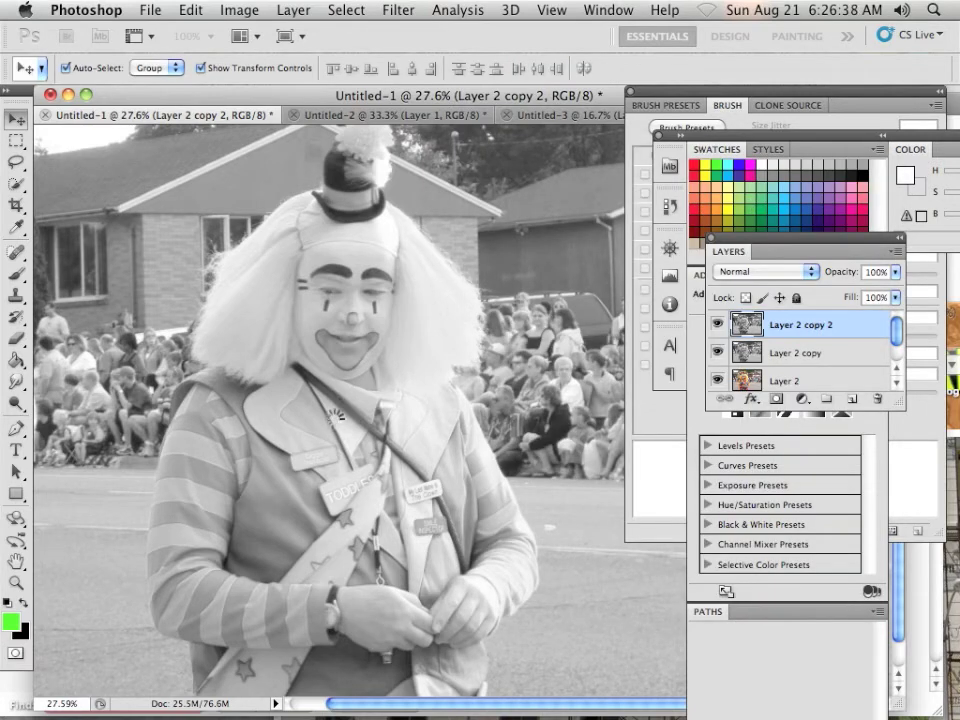
left_click(717, 325)
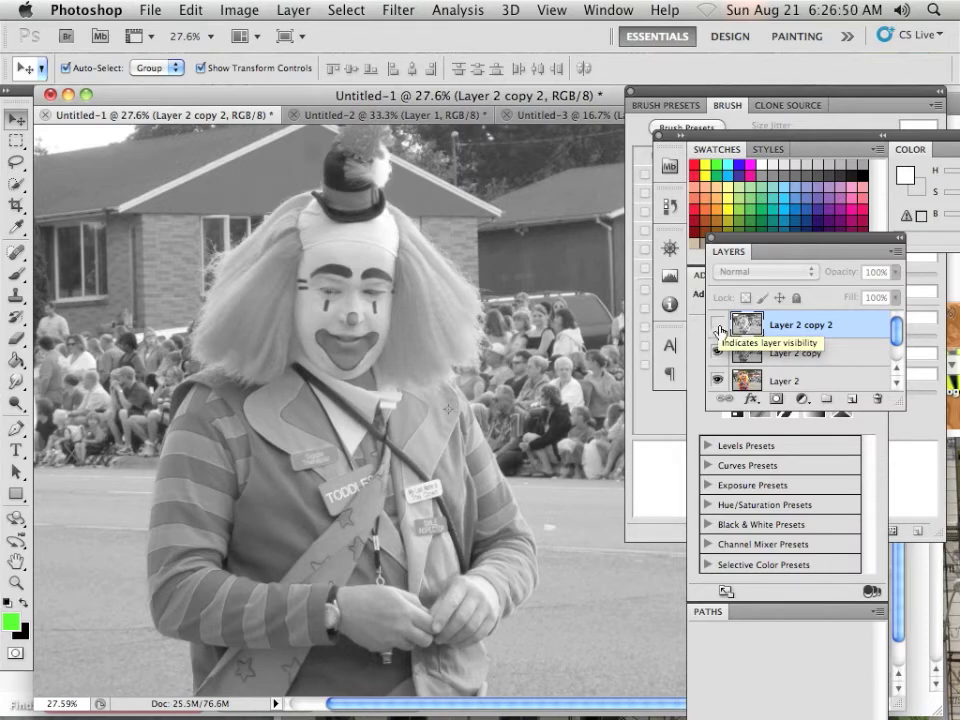
left_click(718, 327)
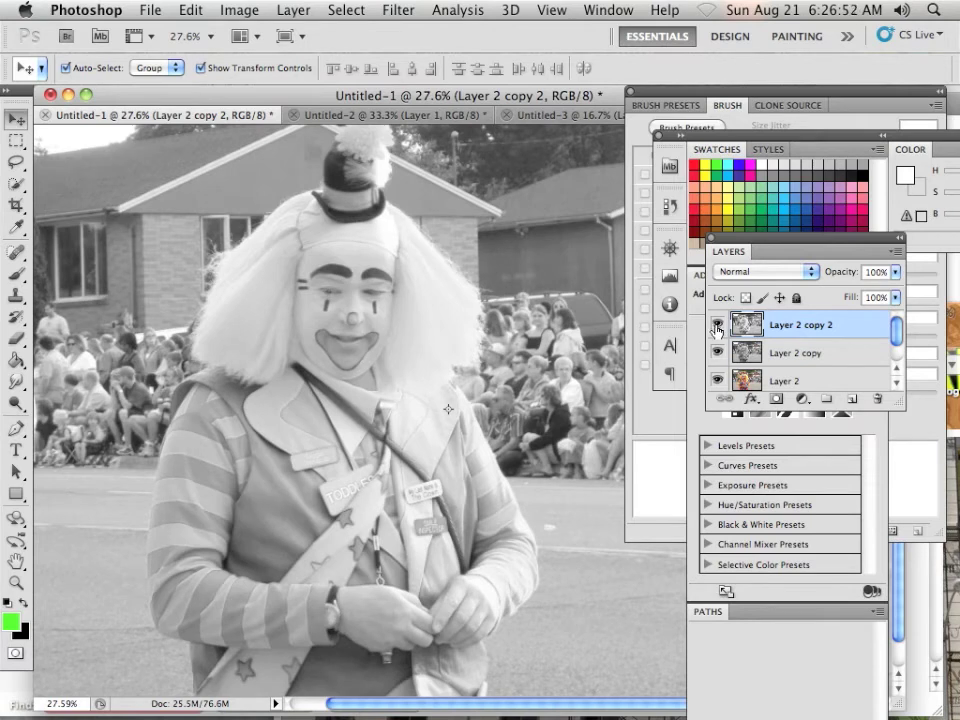
Increase the contrast of Layer 2 copy 2 with Levels, using RGB input levels 27, 0.75 and 238
left_click(252, 12)
mouse_move(300, 68)
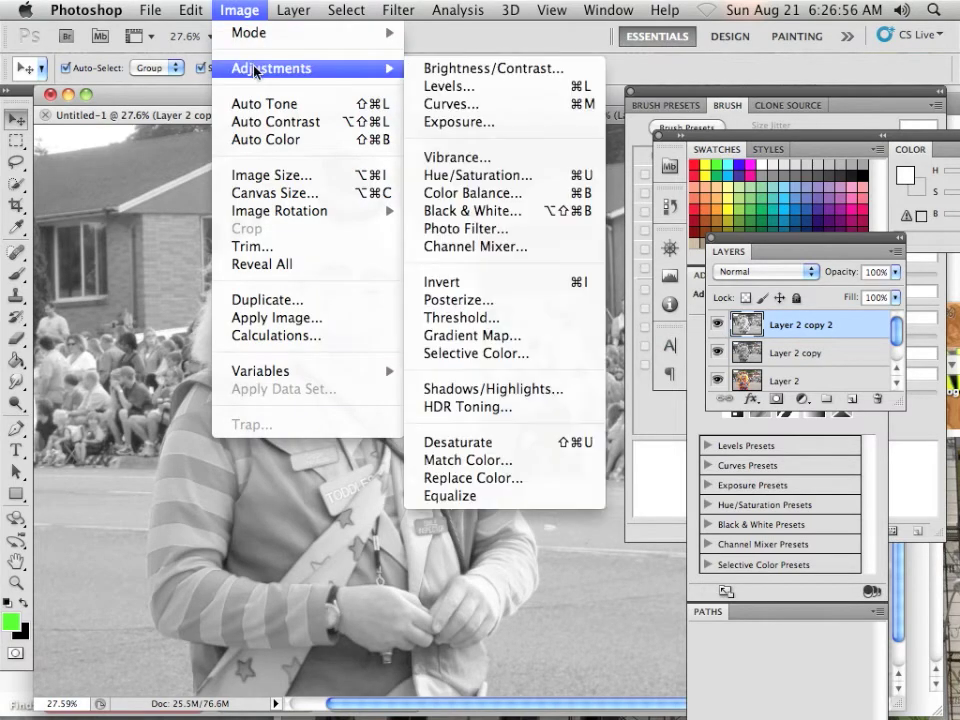
left_click(450, 86)
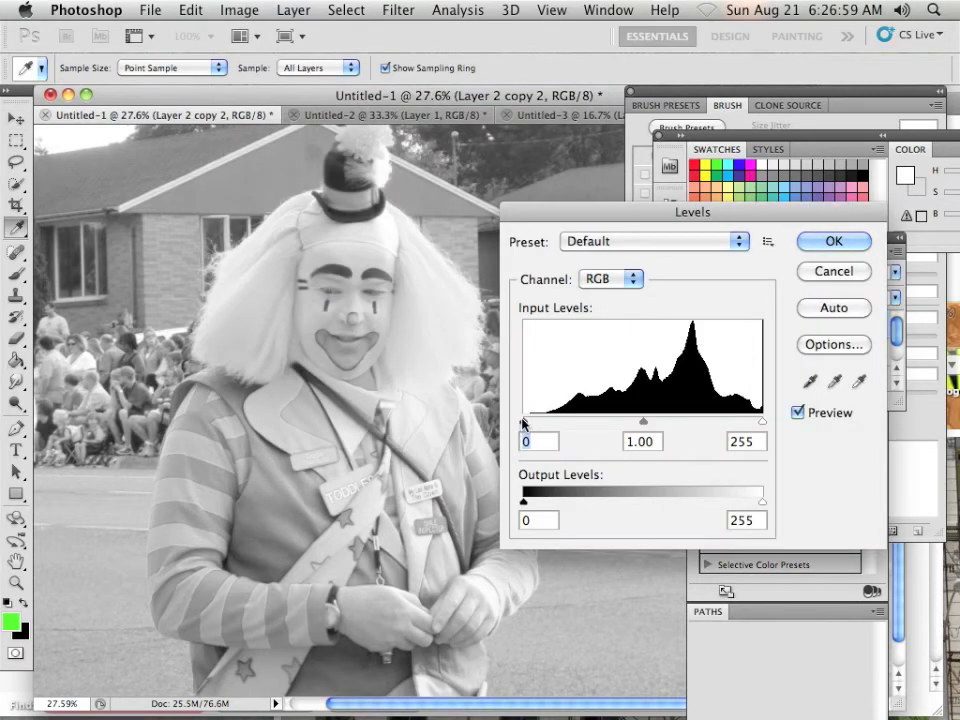
left_click_drag(524, 422, 549, 430)
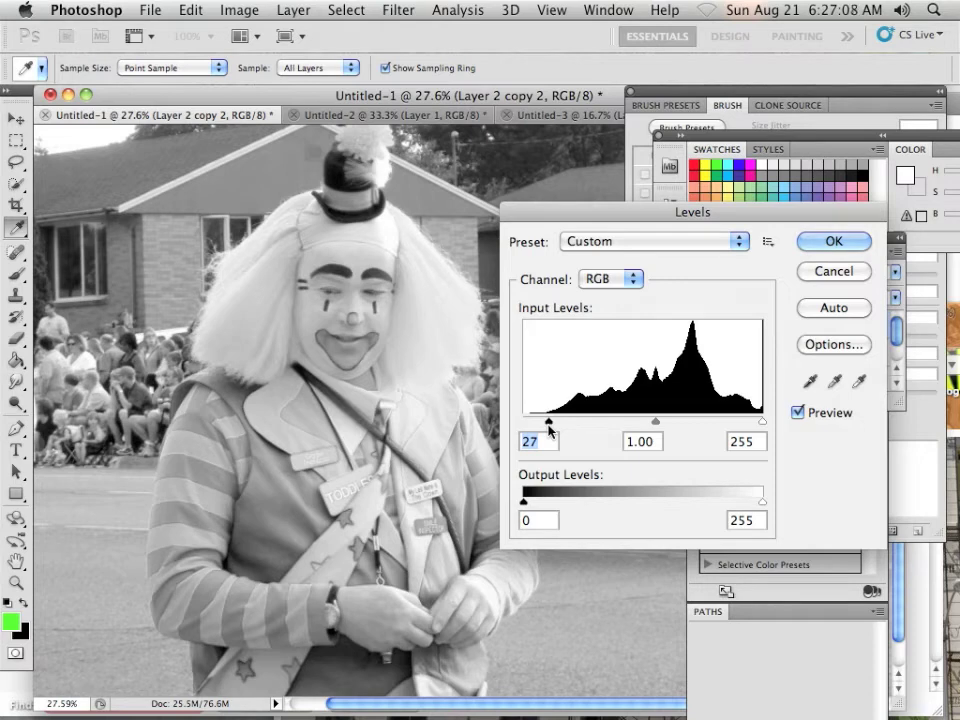
mouse_move(763, 422)
left_mouse_down()
mouse_move(740, 430)
mouse_move(748, 429)
left_mouse_up()
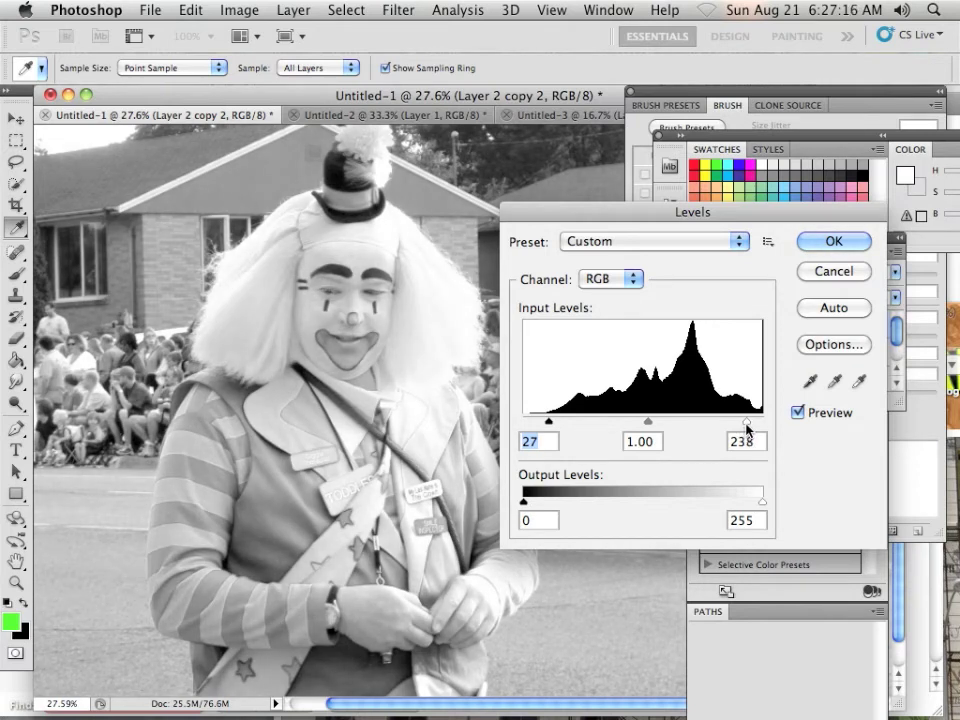
left_click_drag(653, 425, 660, 427)
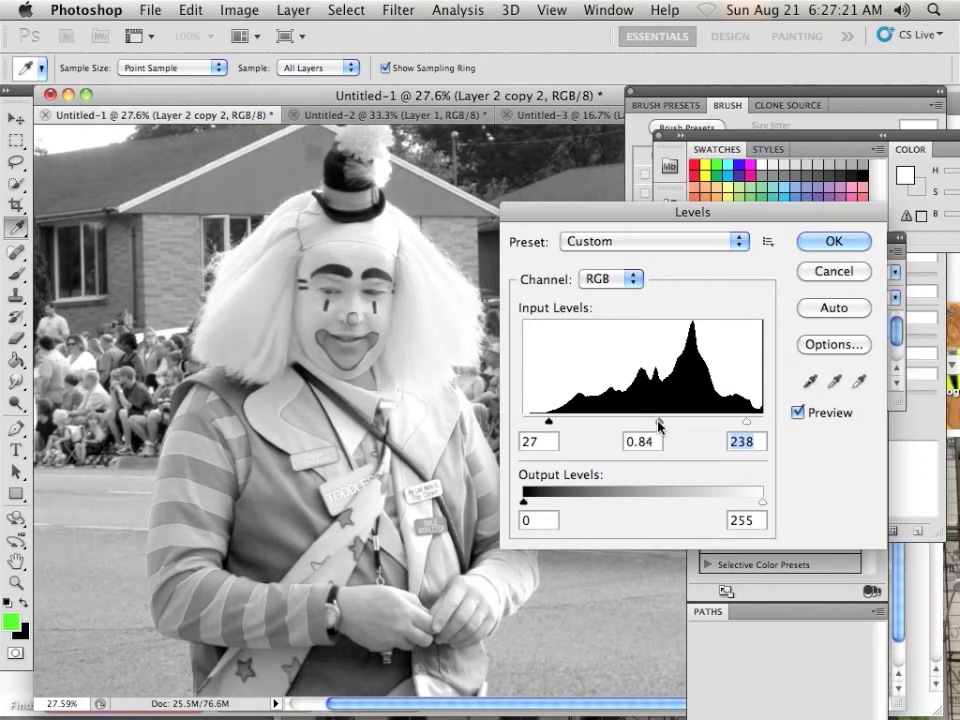
left_click_drag(661, 423, 663, 424)
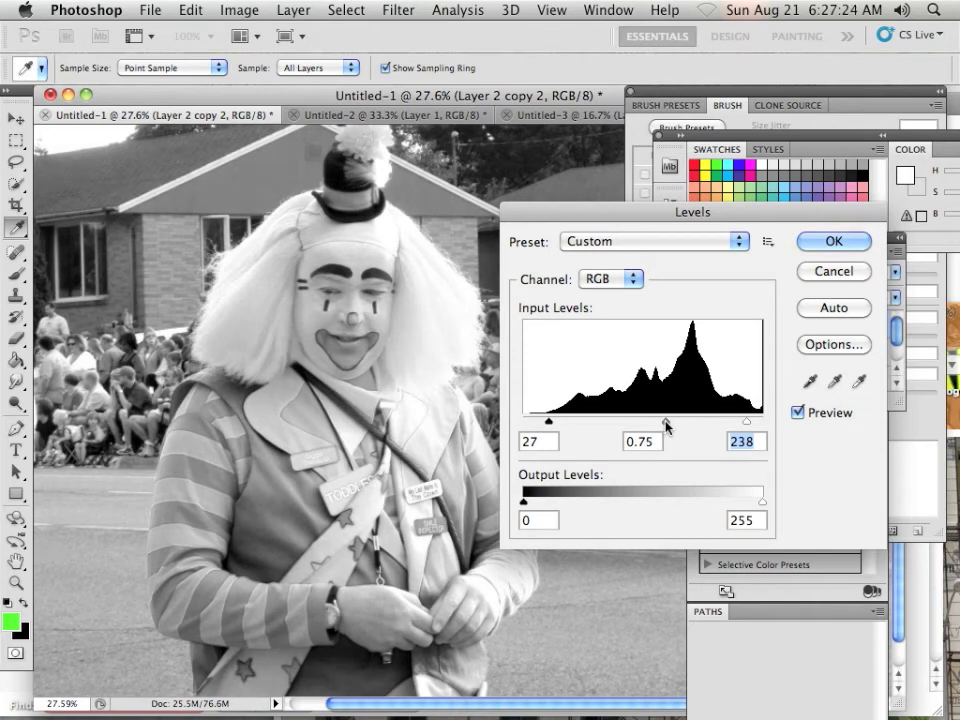
left_click(664, 425)
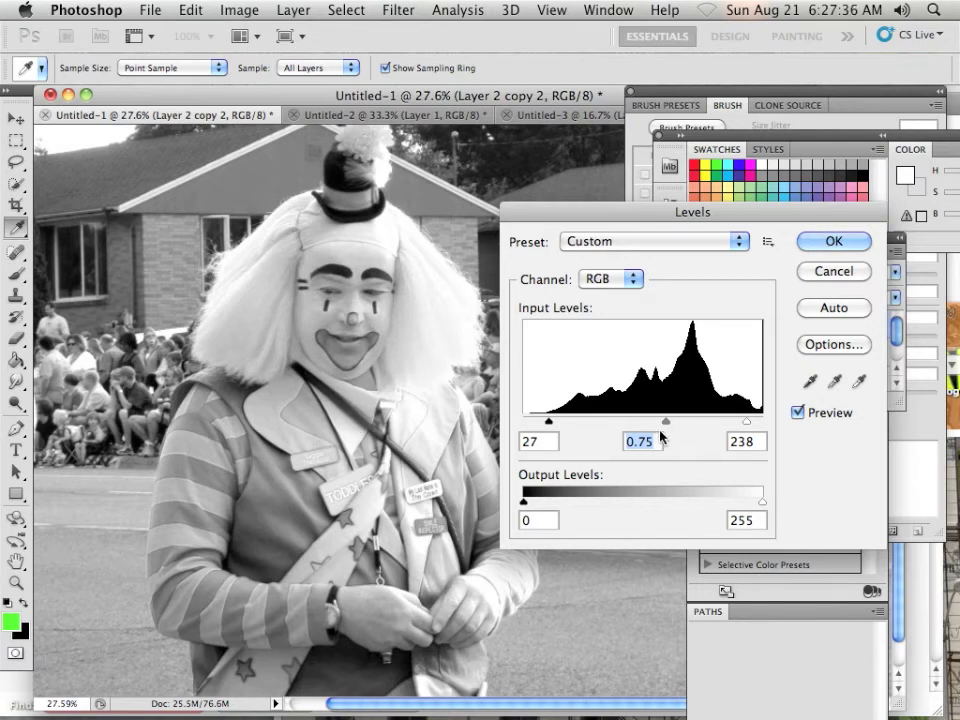
left_click(832, 242)
key("v")
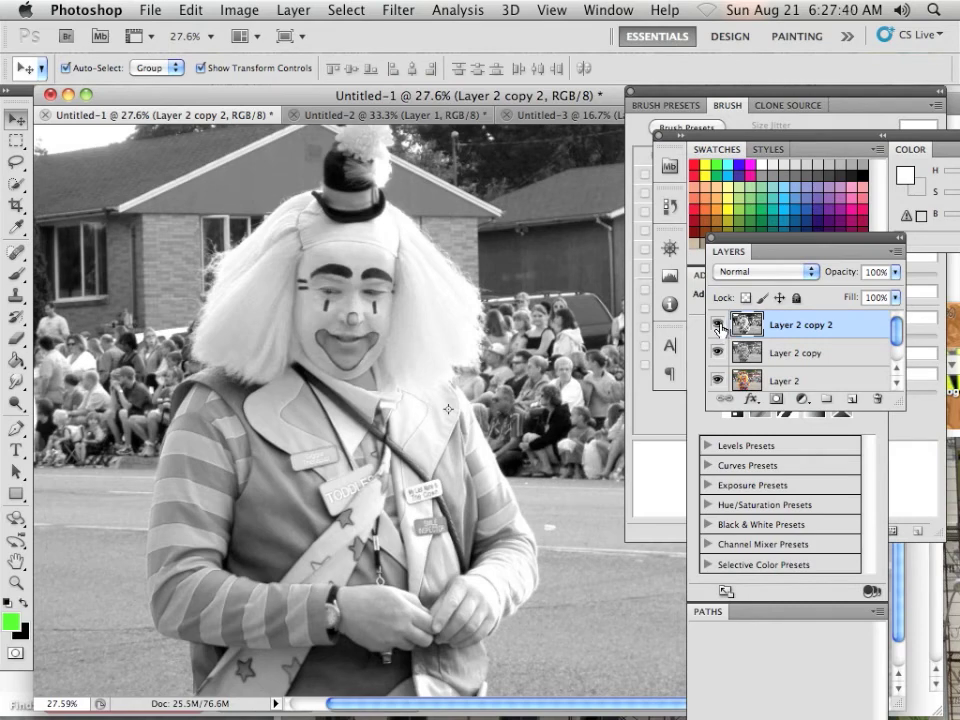
Compare Layer 2 copy 2 with the layer below by toggling its visibility, and try its opacity at 67%
left_click(717, 327)
left_click(717, 327)
left_click(717, 327)
left_click(717, 327)
left_click(895, 272)
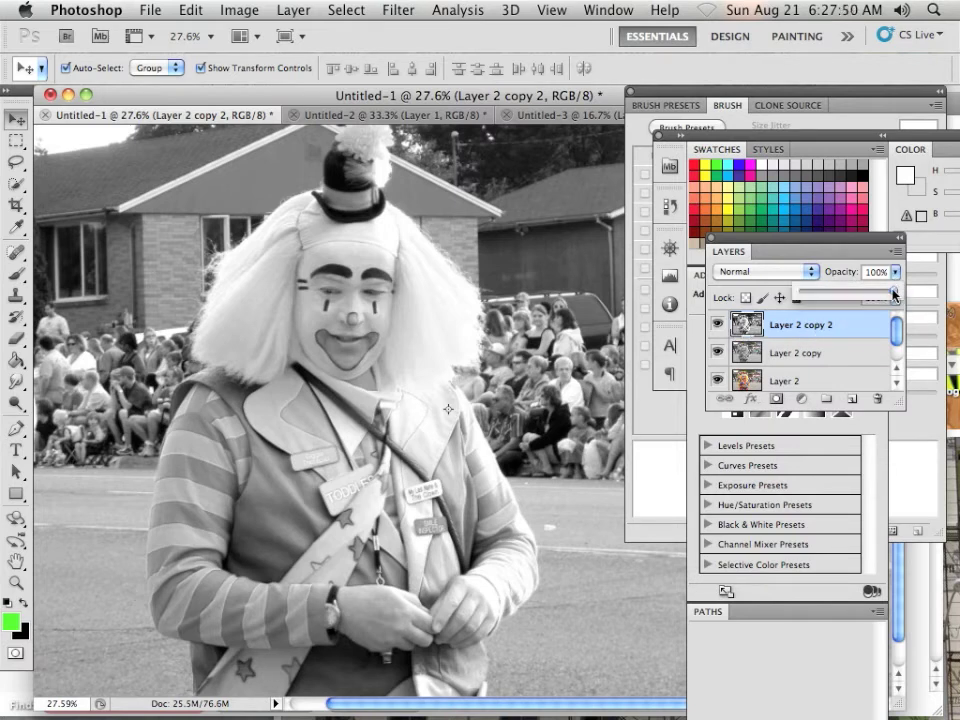
left_click_drag(884, 293, 863, 298)
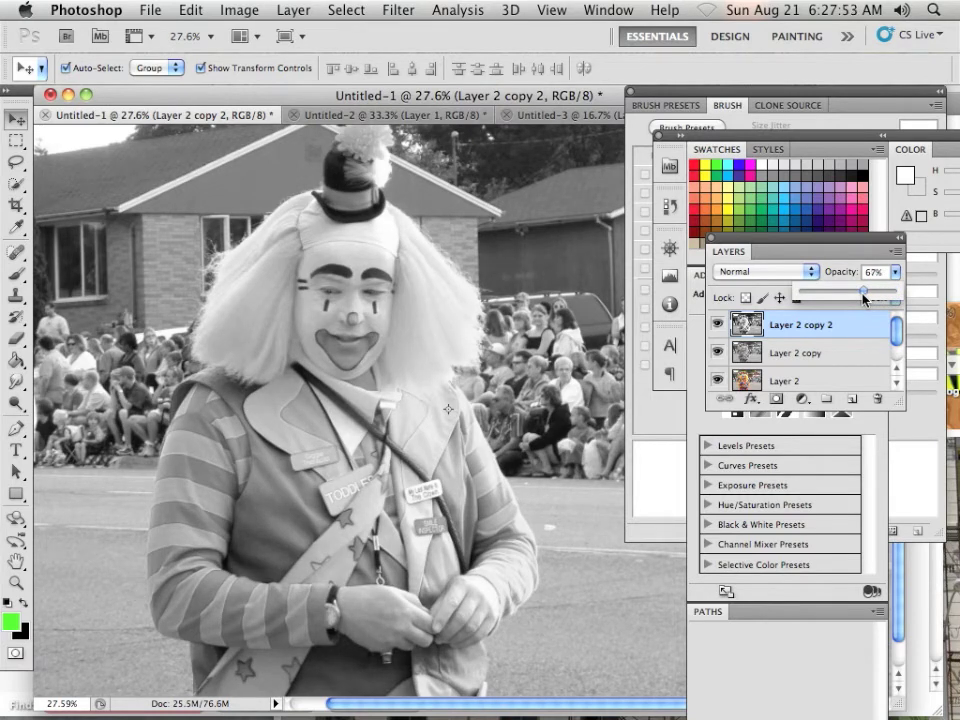
left_click(716, 324)
left_click(716, 324)
left_click(716, 324)
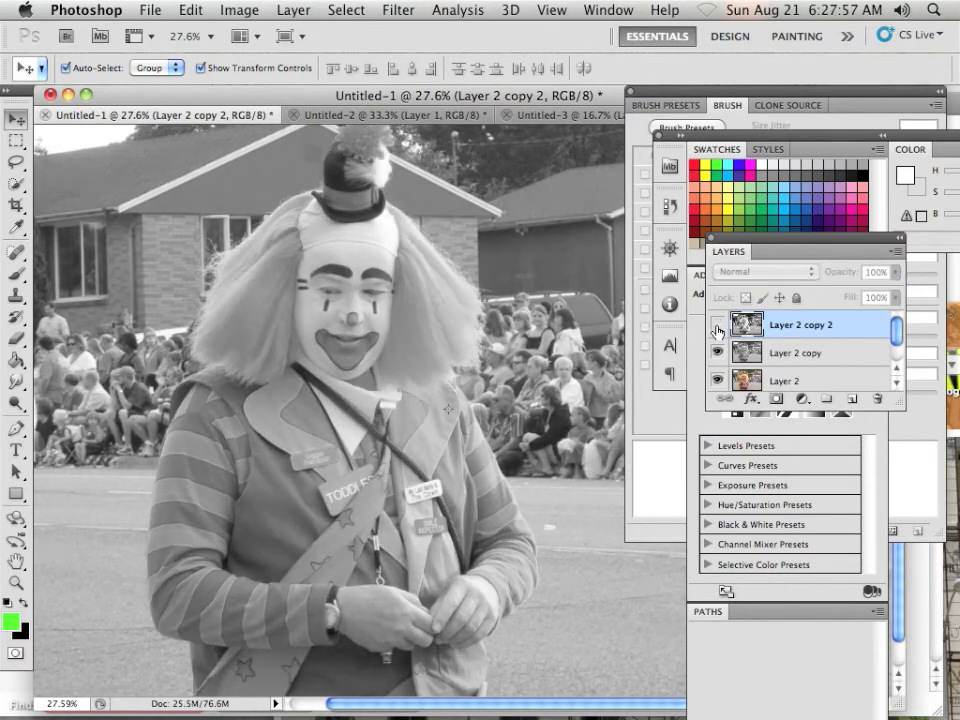
left_click(716, 324)
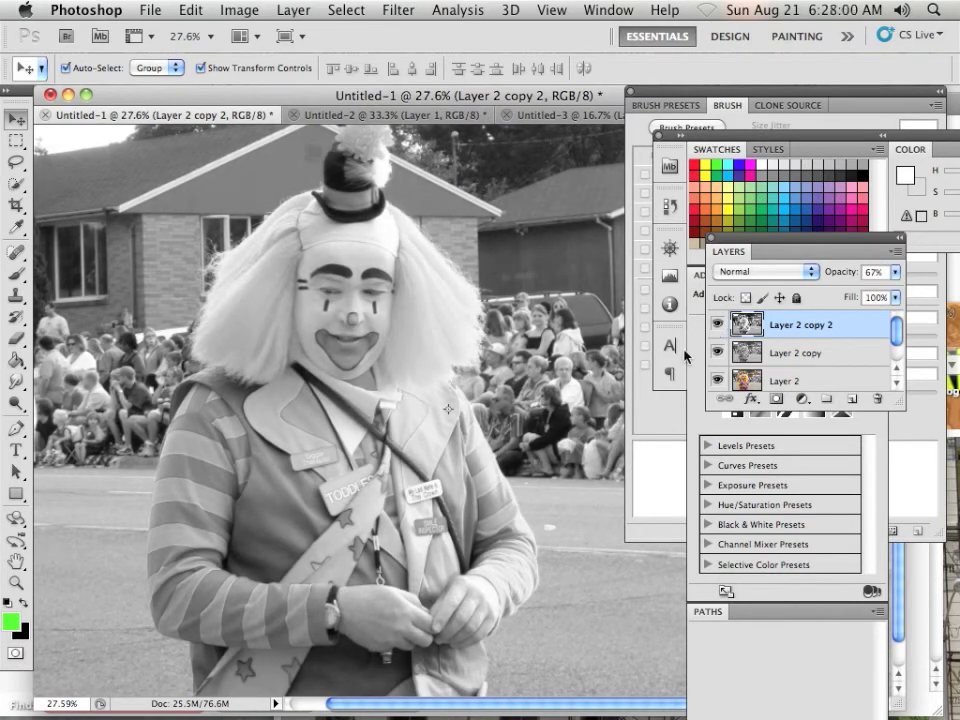
Try Multiply on Layer 2 copy 2, set its blend mode to Overlay at 50% opacity, and inspect the clown's face up close
left_click(780, 271)
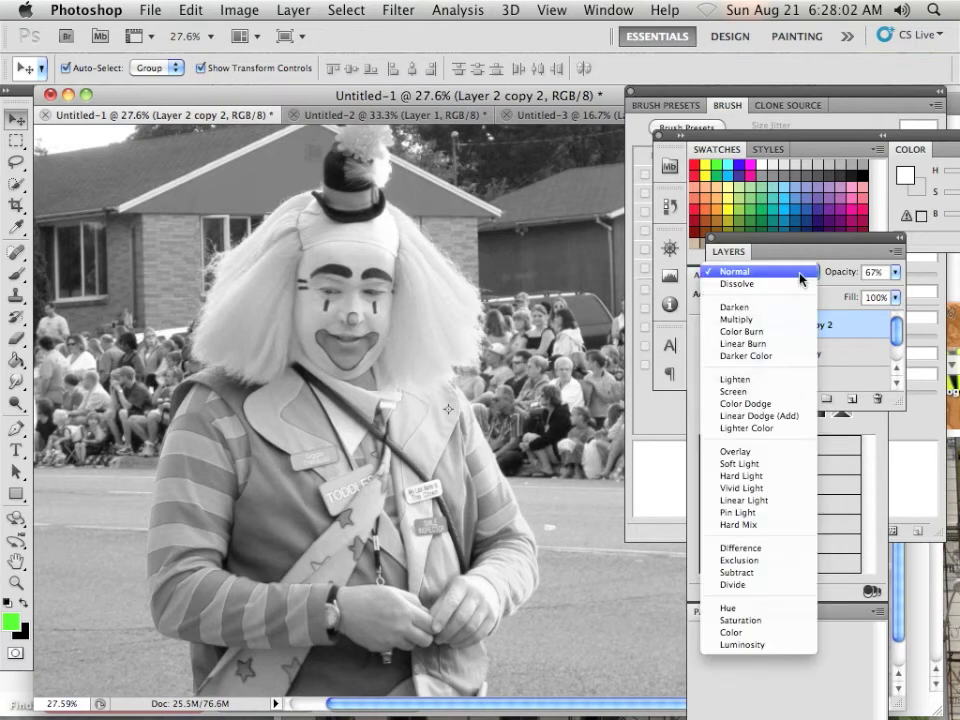
left_click(771, 320)
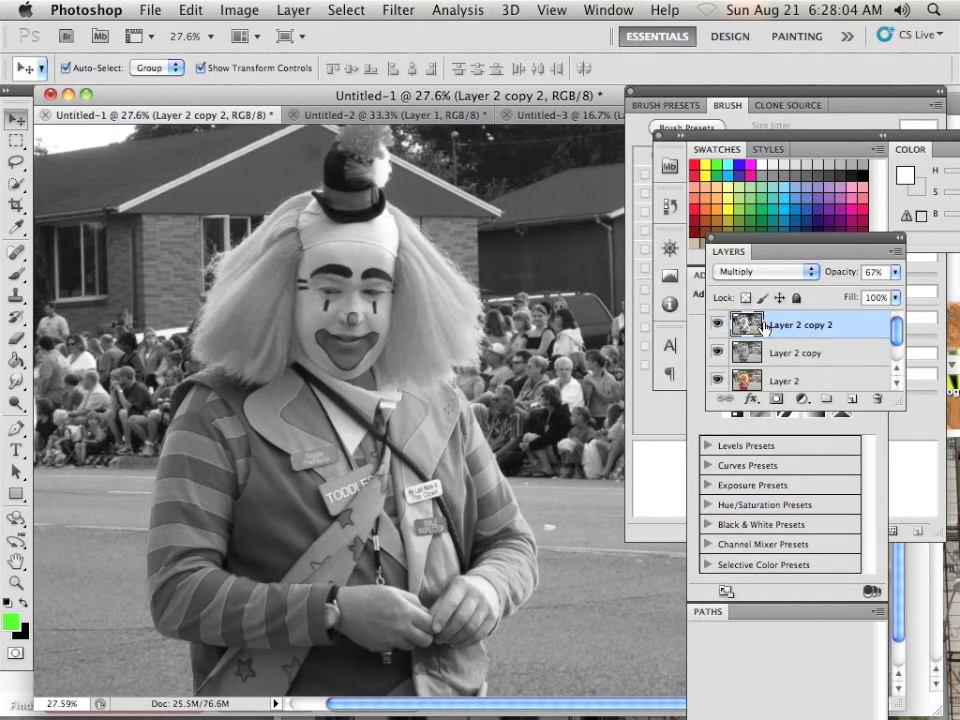
left_click(760, 272)
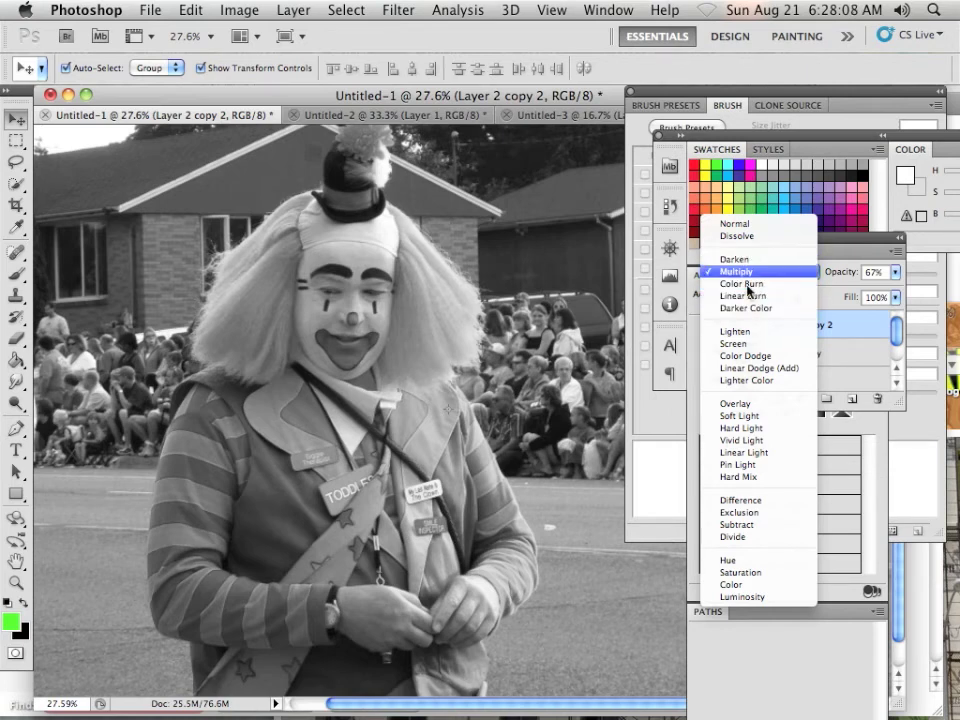
left_click(748, 404)
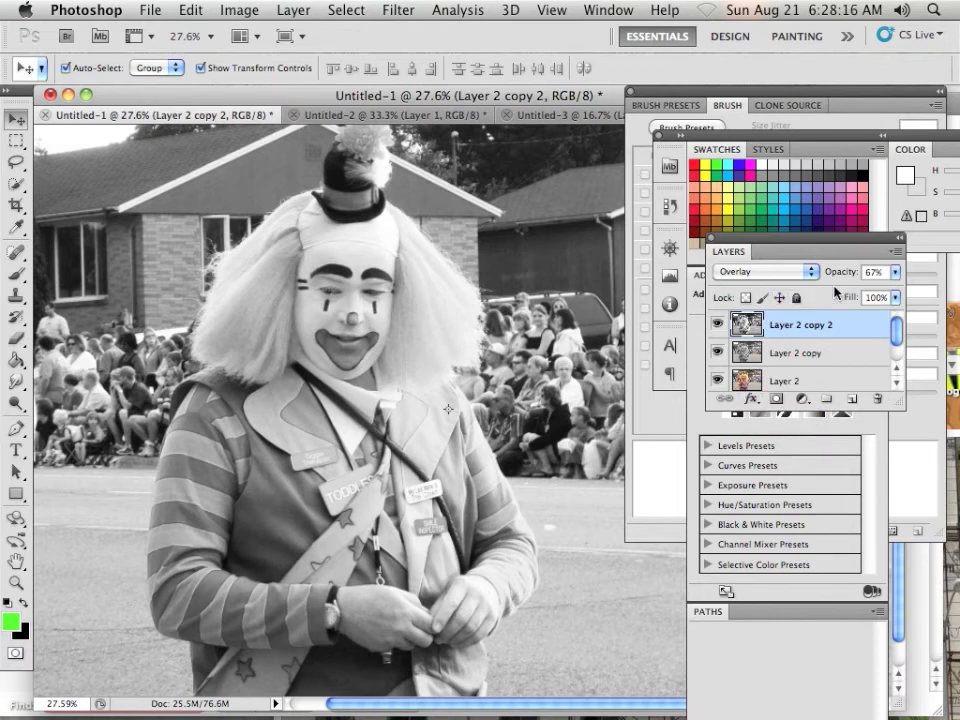
left_click_drag(893, 279, 855, 294)
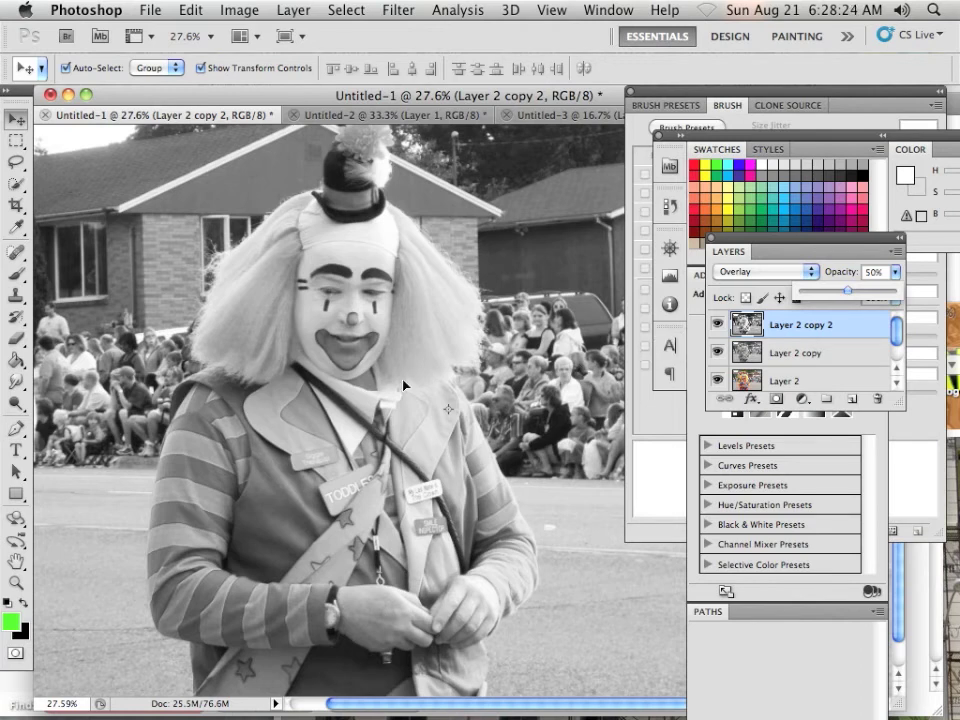
scroll(347, 358, "up", 3)
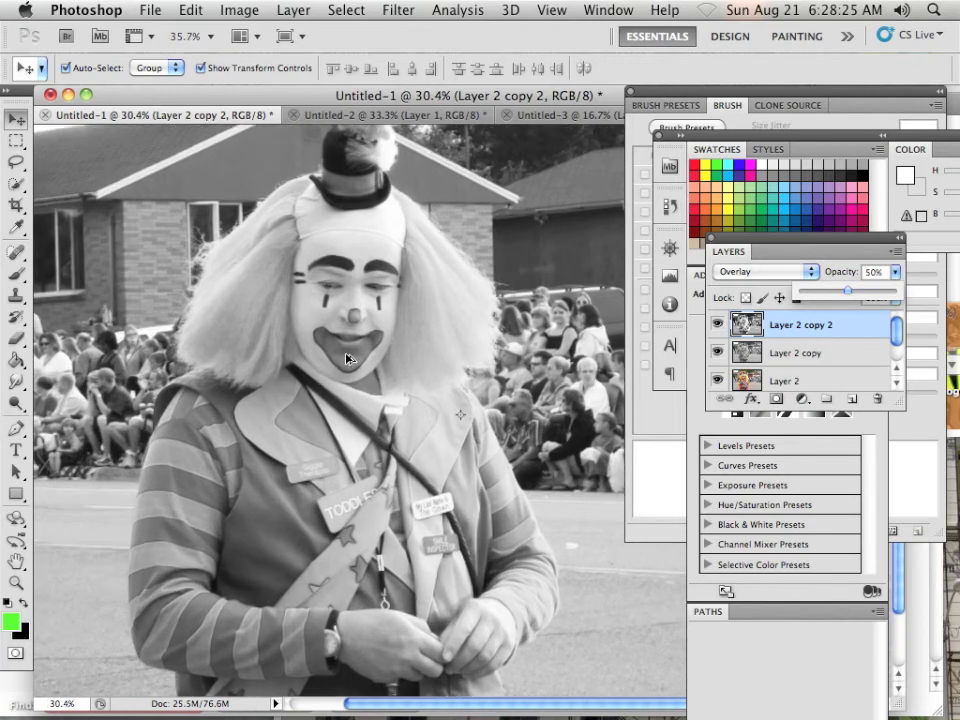
scroll(347, 358, "up", 5)
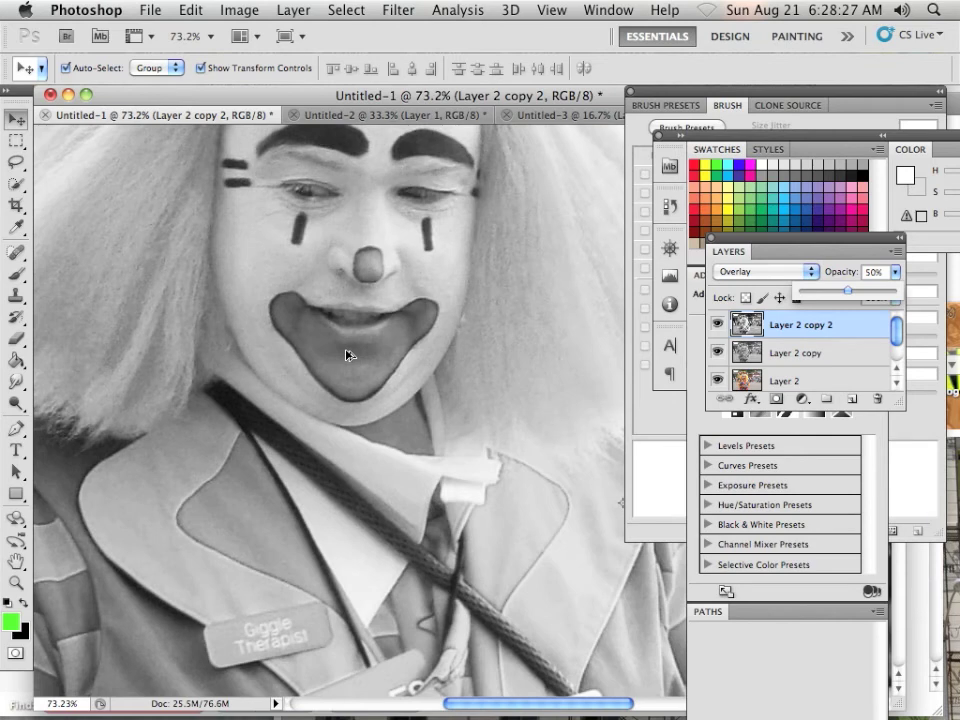
scroll(347, 355, "down", 6)
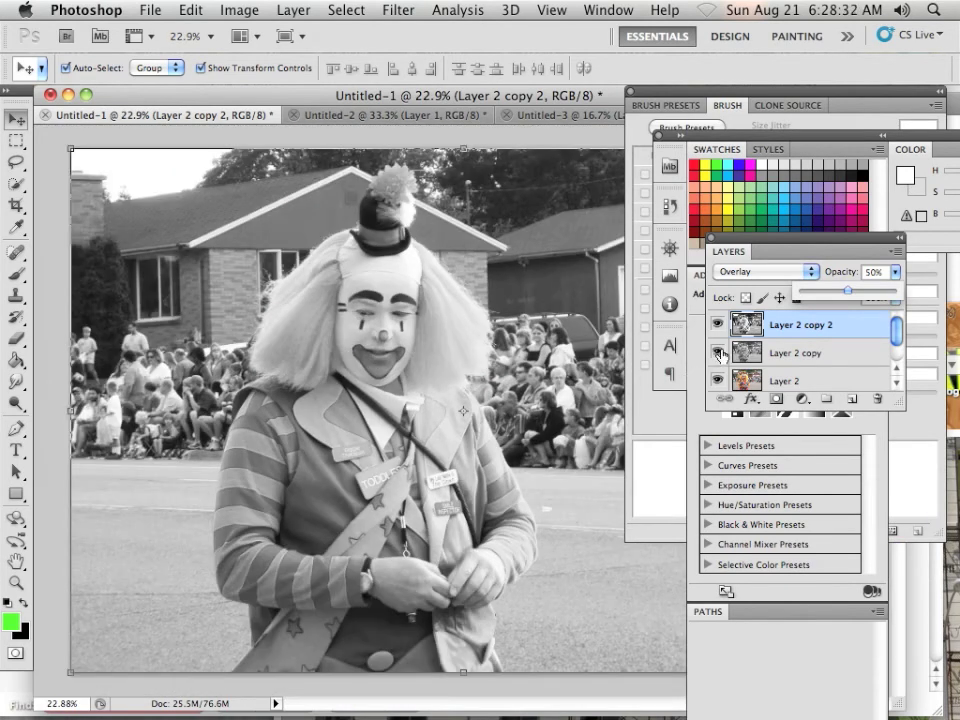
Move the color Layer 2 to the top of the layer stack, above Layer 2 copy 2
left_click(810, 356)
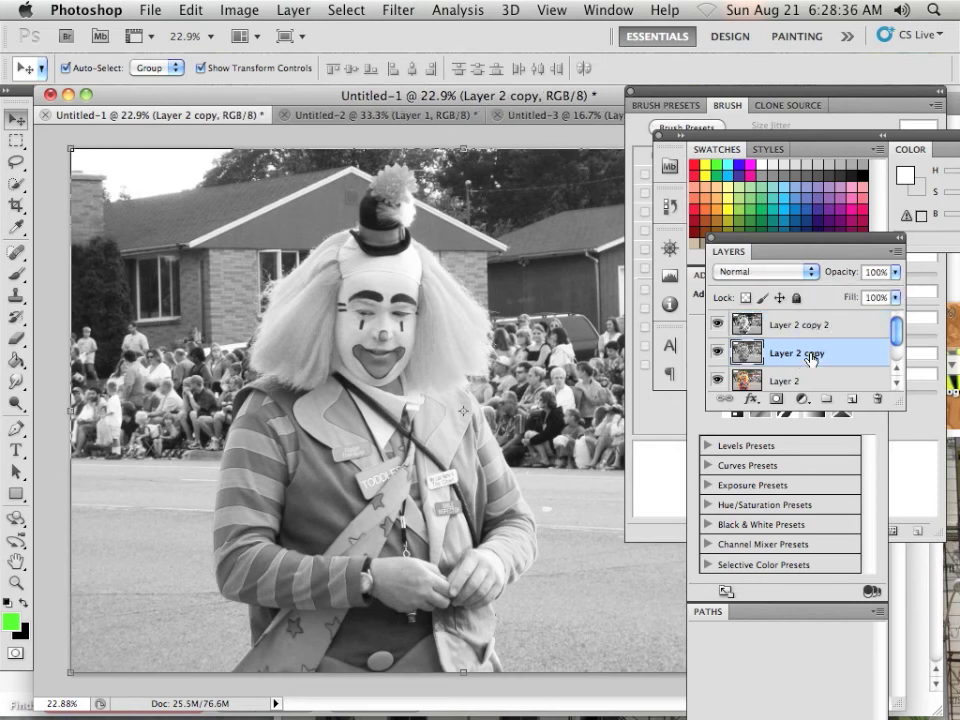
left_click(813, 379)
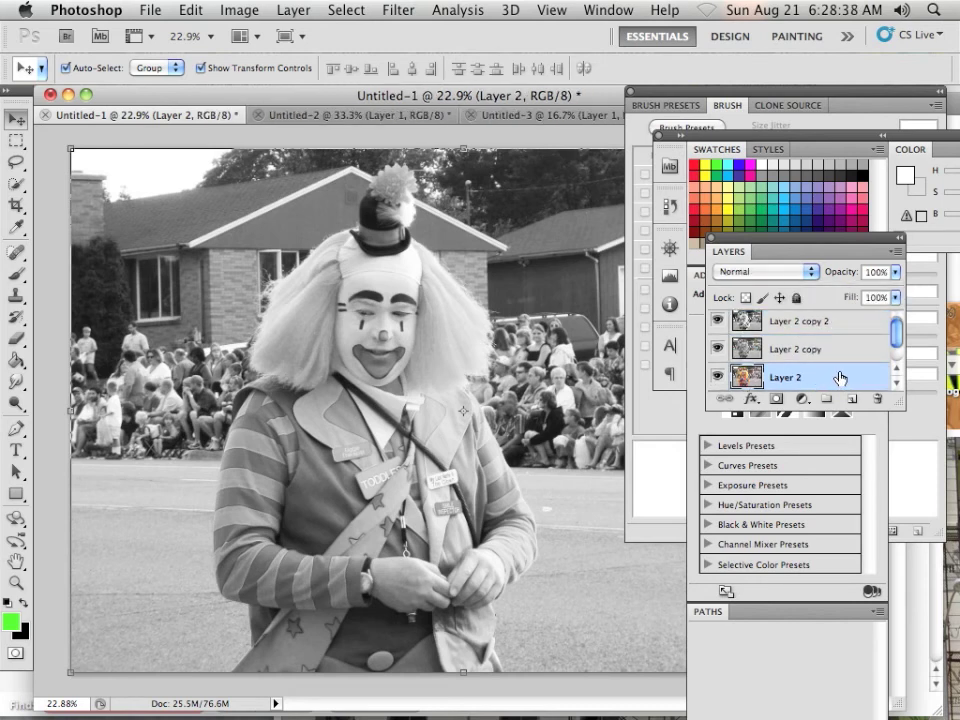
left_click_drag(813, 379, 831, 318)
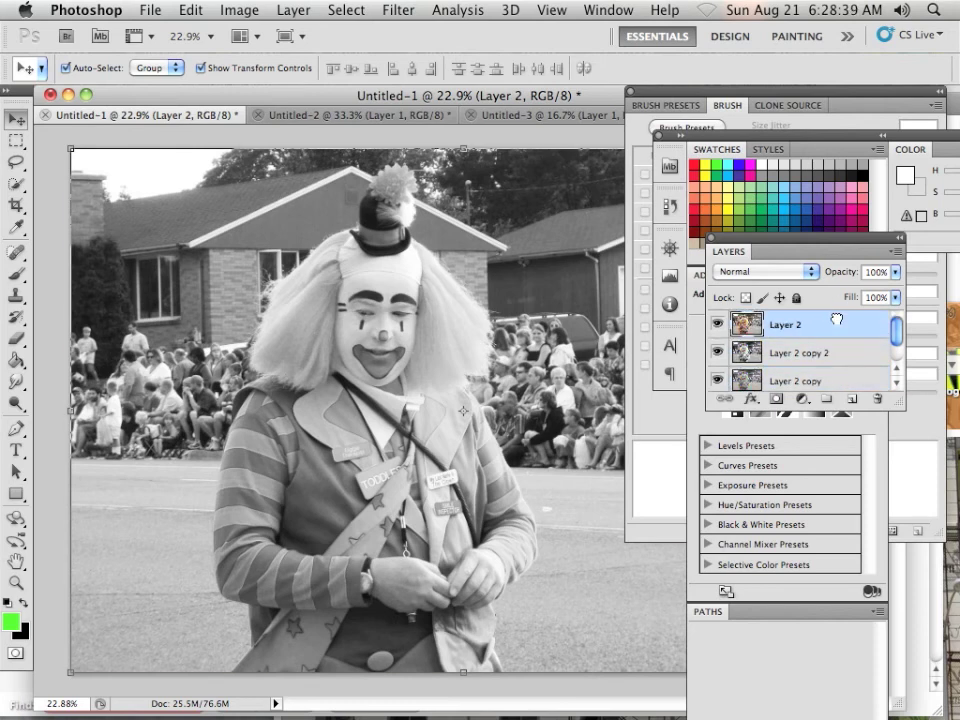
Try the Saturation blend mode on Layer 2 and toggle its visibility to judge the effect
left_click(763, 276)
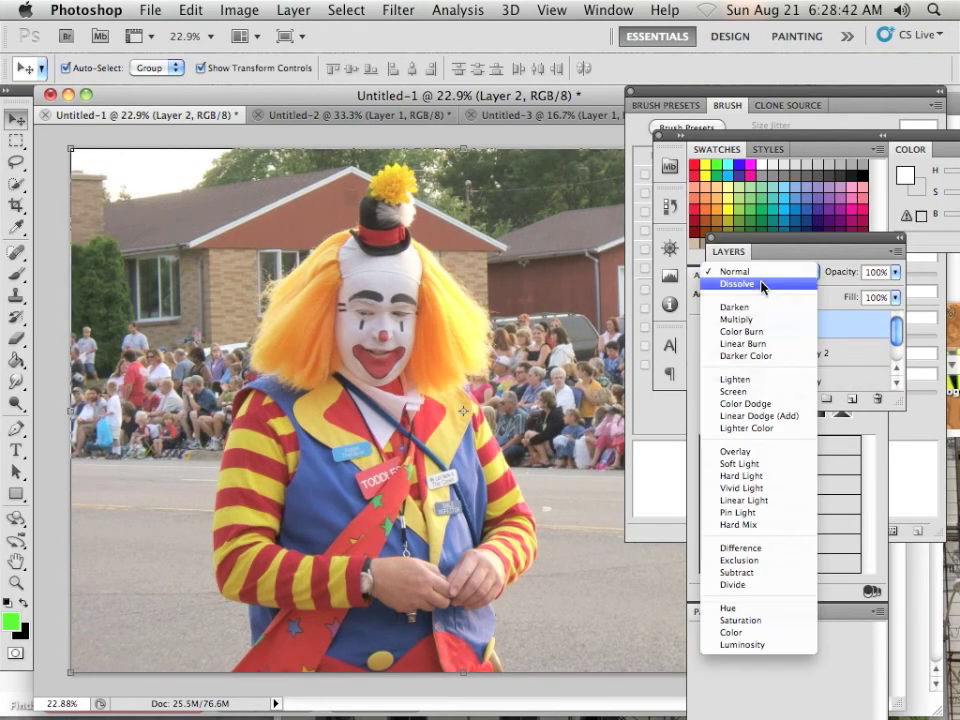
left_click(770, 620)
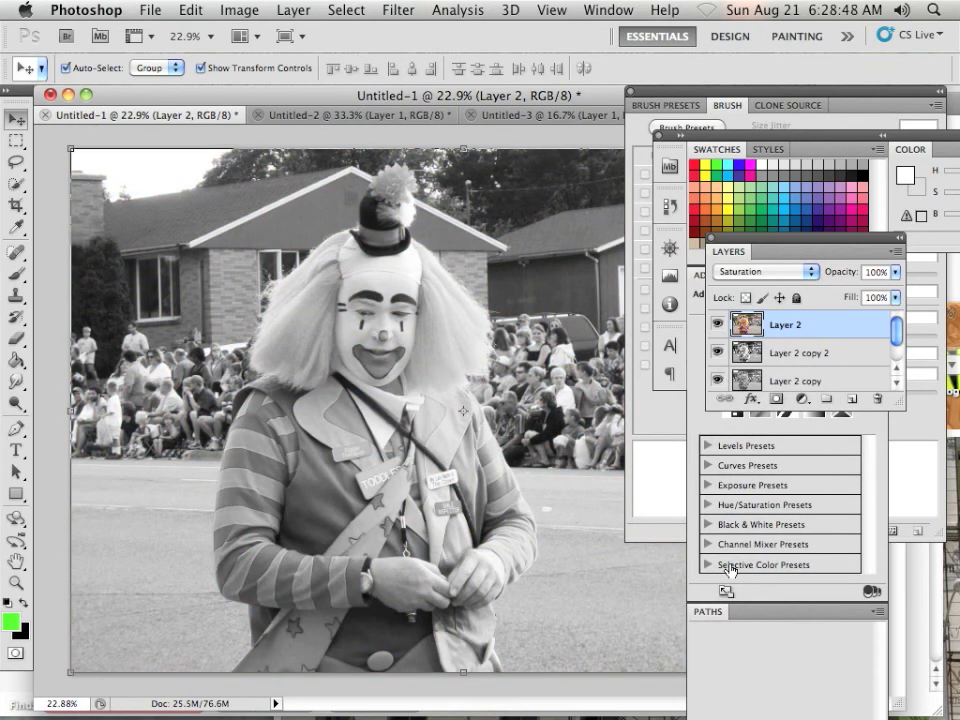
left_click(719, 324)
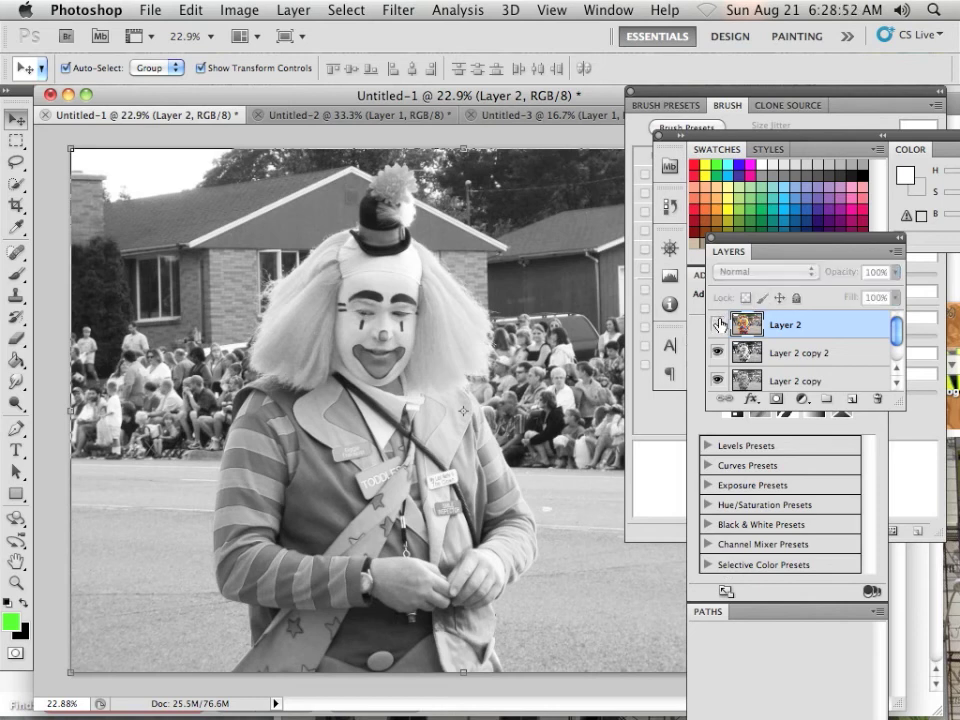
left_click(719, 324)
Set Layer 2's blend mode to Soft Light and lower its opacity to 22% for a faint tint of color
left_click(765, 272)
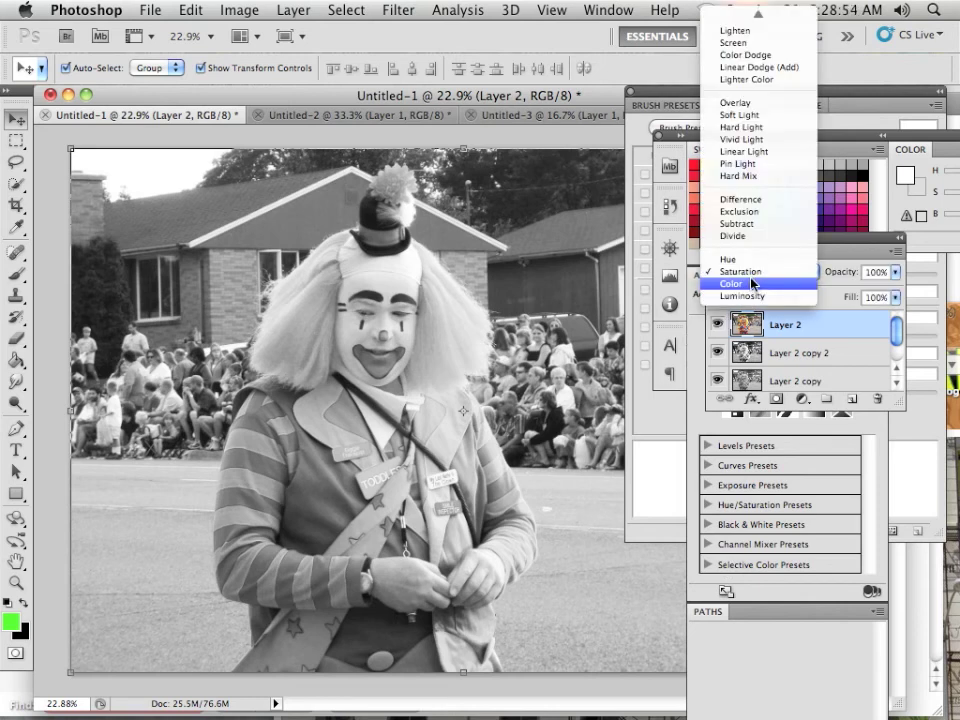
left_click(778, 116)
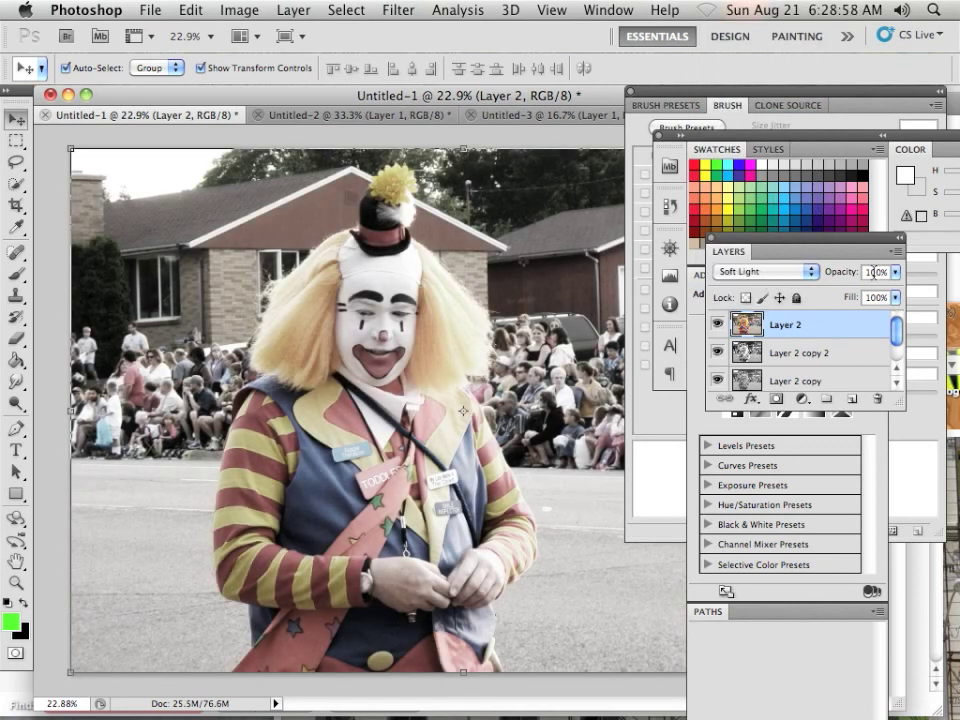
left_click_drag(895, 272, 823, 295)
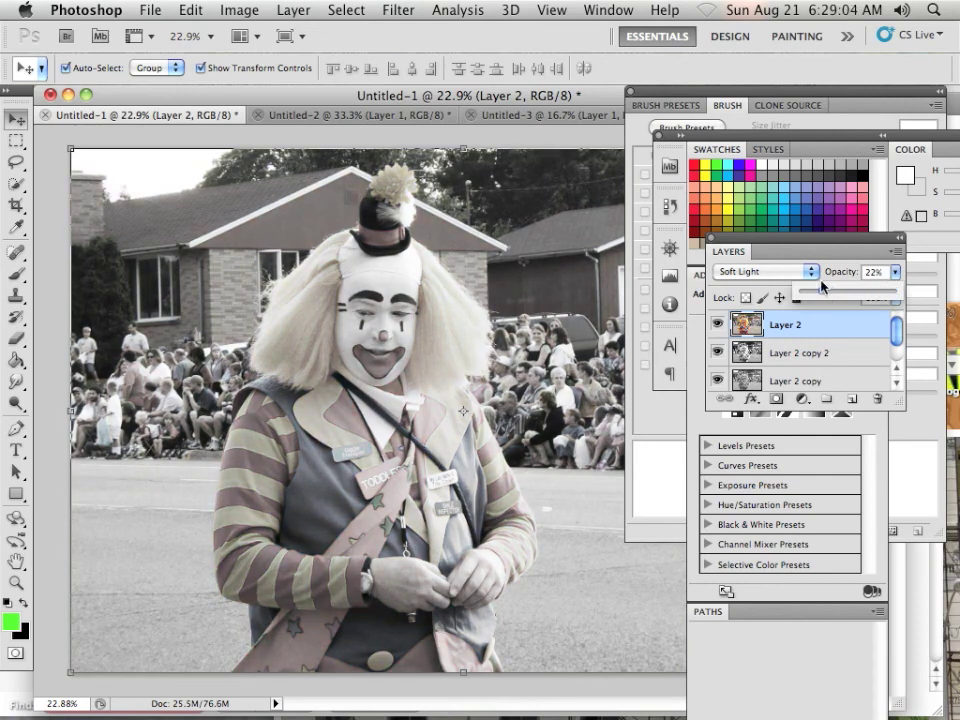